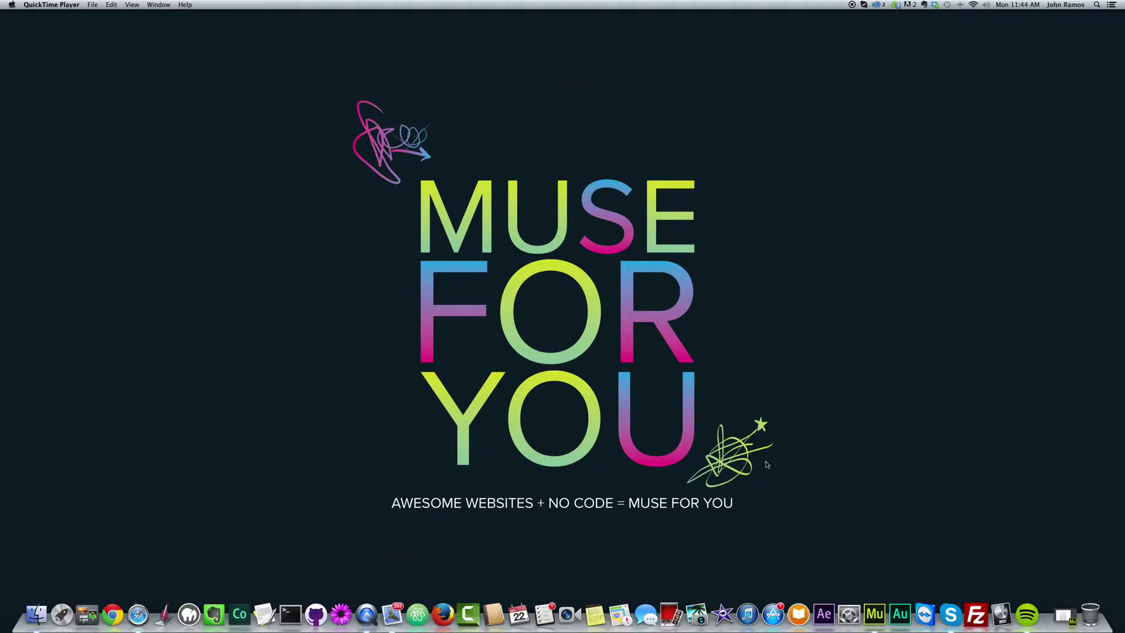
Step: Launch Adobe Muse and scroll through the seven MUSE FOR YOU samples to the orange line
{"action": "left_click", "coordinate": [895, 610]}
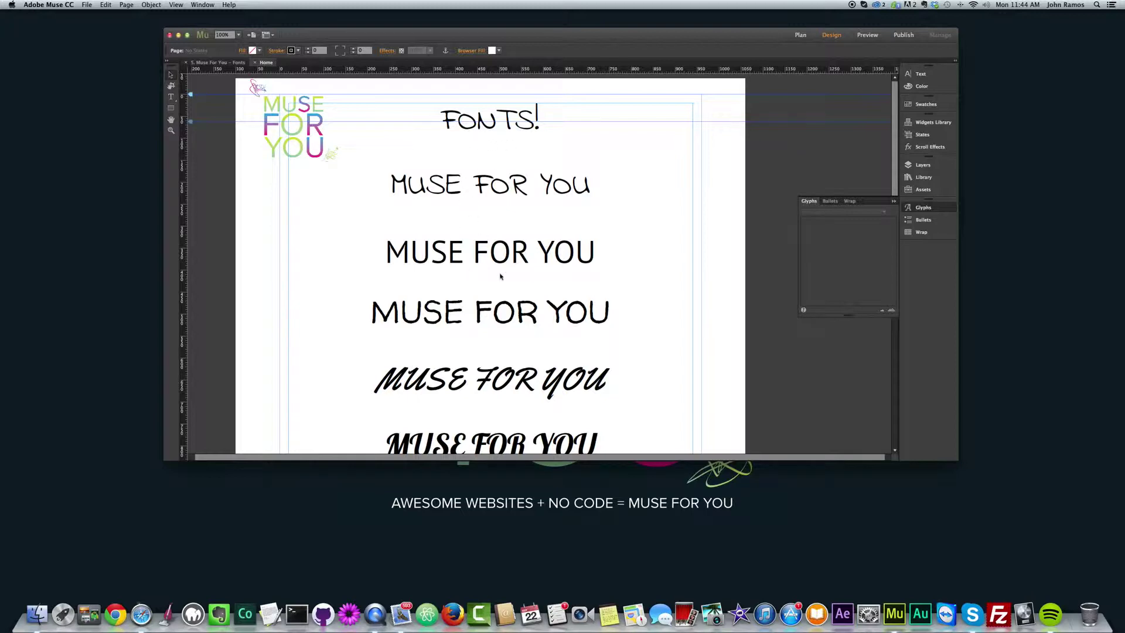
{"action": "scroll", "coordinate": [501, 274], "scroll_direction": "down", "scroll_amount": 5}
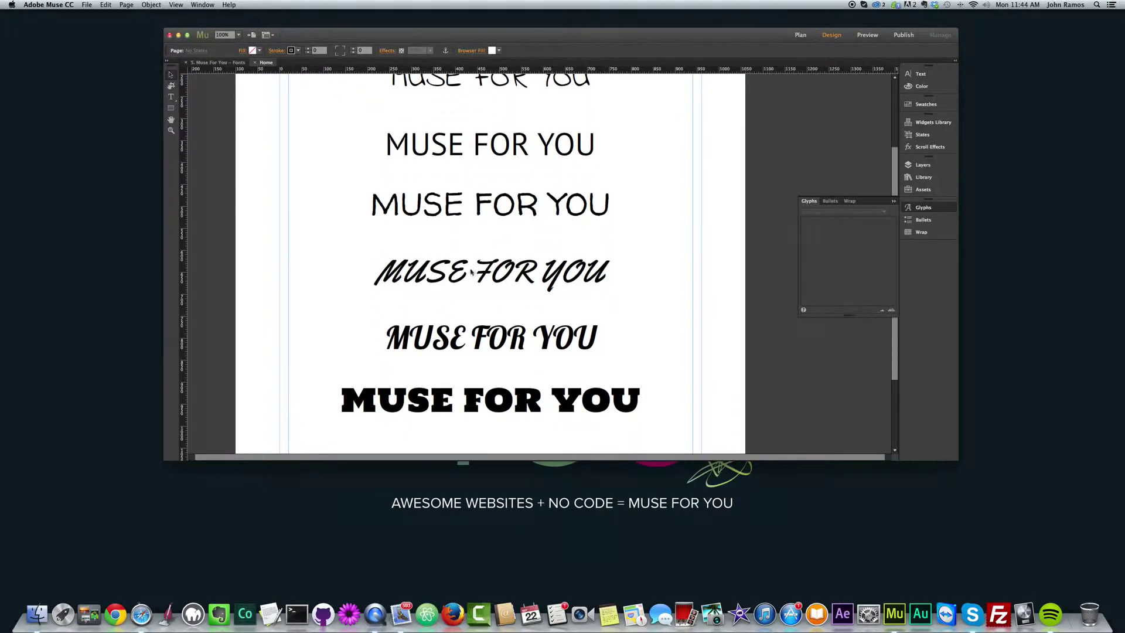
{"action": "scroll", "coordinate": [473, 332], "scroll_direction": "down", "scroll_amount": 6}
{"action": "scroll", "coordinate": [481, 246], "scroll_direction": "up", "scroll_amount": 10}
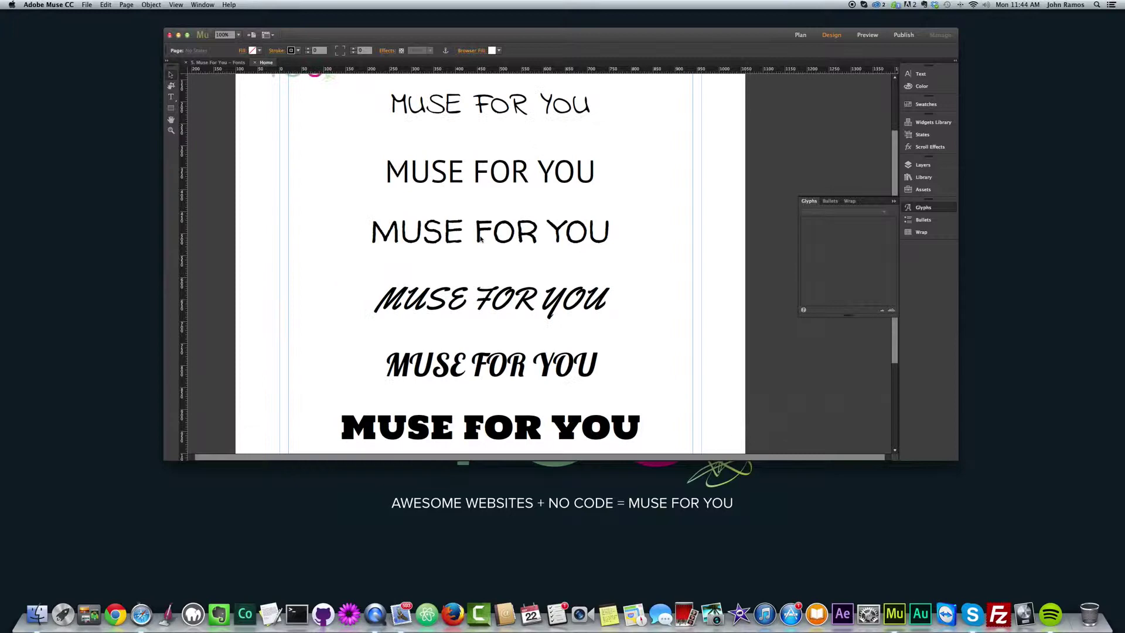
{"action": "scroll", "coordinate": [481, 239], "scroll_direction": "down", "scroll_amount": 5}
{"action": "scroll", "coordinate": [480, 237], "scroll_direction": "down", "scroll_amount": 5}
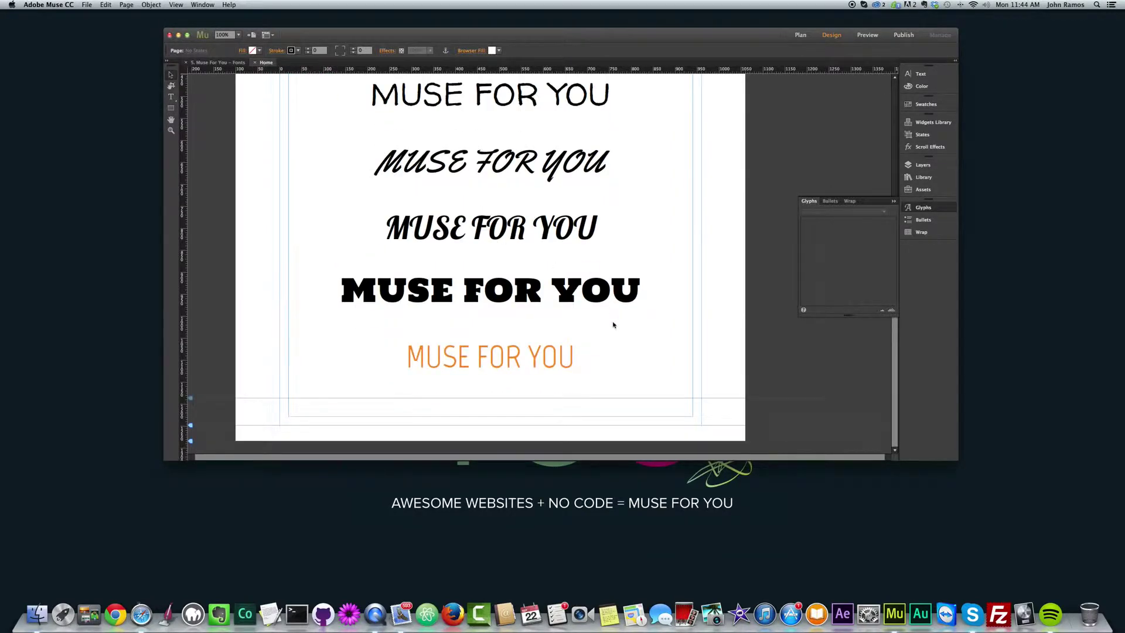
{"action": "scroll", "coordinate": [520, 277], "scroll_direction": "up", "scroll_amount": 9}
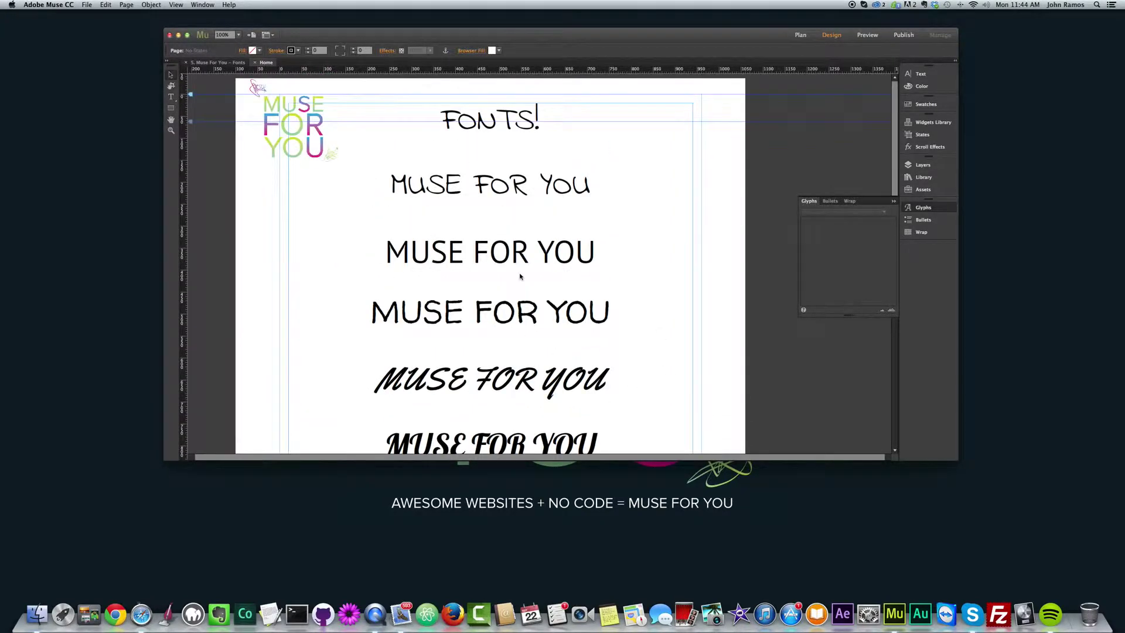
{"action": "scroll", "coordinate": [522, 263], "scroll_direction": "down", "scroll_amount": 9}
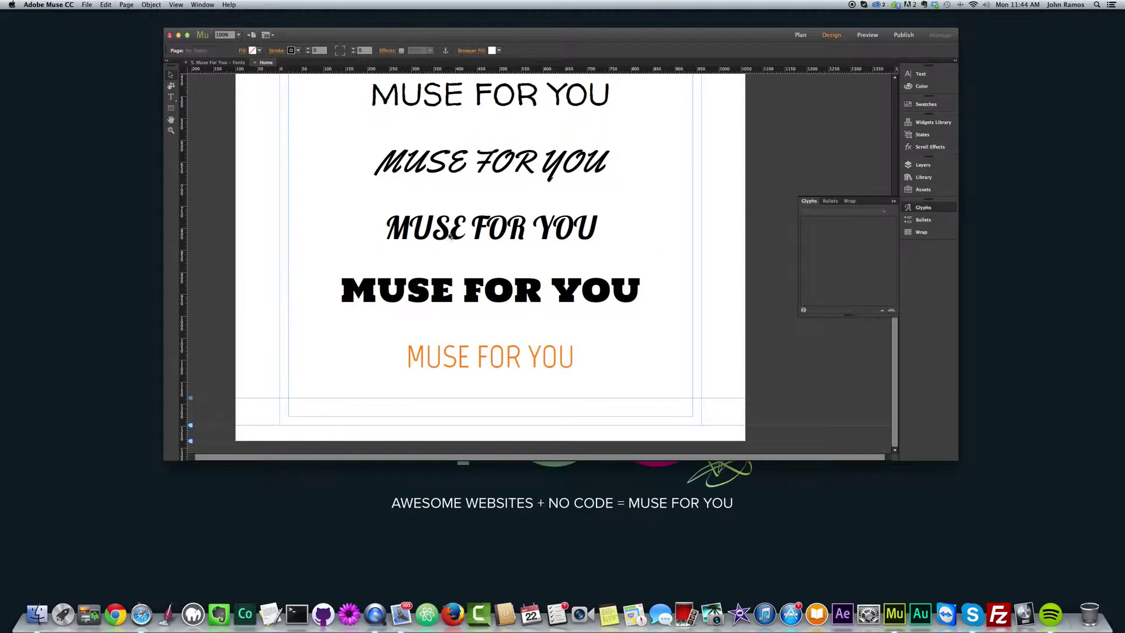
{"action": "scroll", "coordinate": [449, 235], "scroll_direction": "up", "scroll_amount": 9}
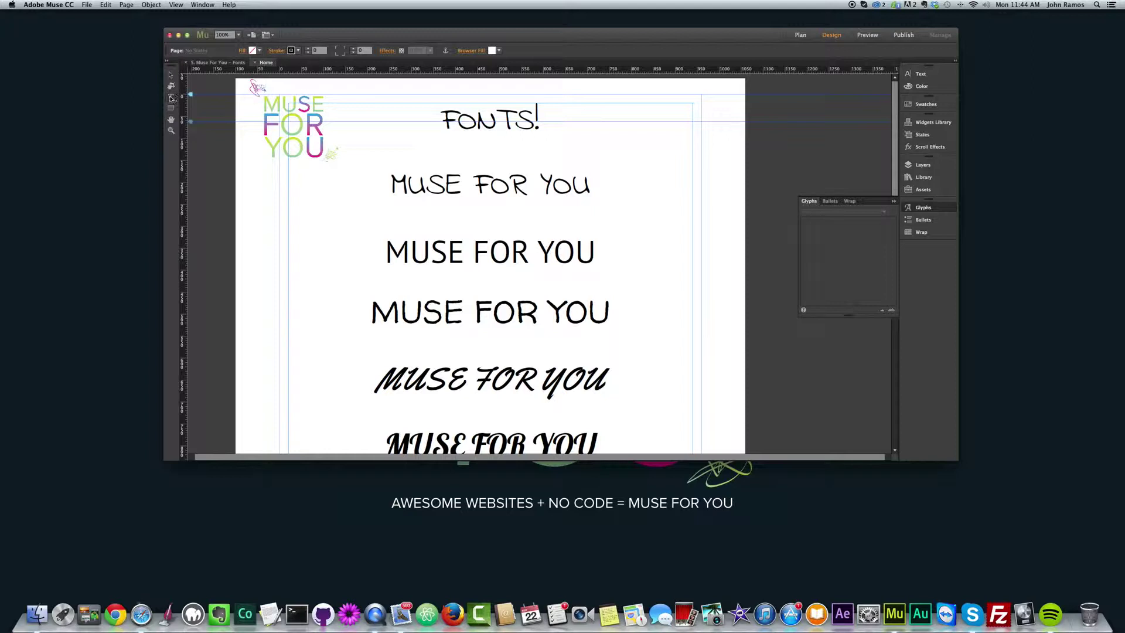
{"action": "scroll", "coordinate": [524, 323], "scroll_direction": "down", "scroll_amount": 10}
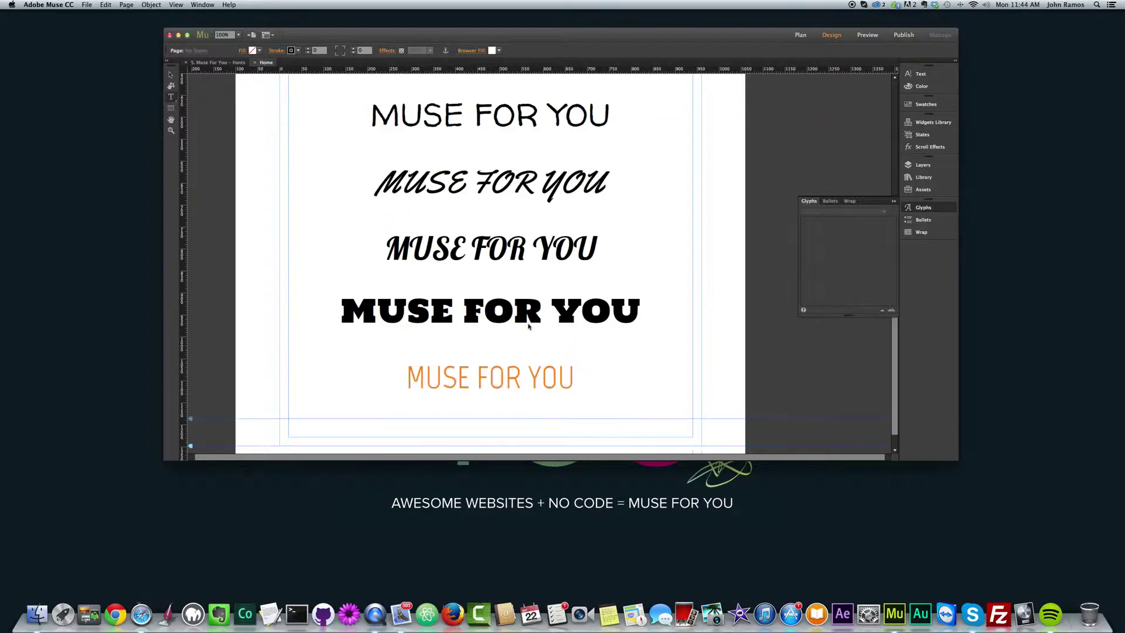
Step: Extend the page bottom below the orange MUSE FOR YOU sample
{"action": "left_click", "coordinate": [352, 376]}
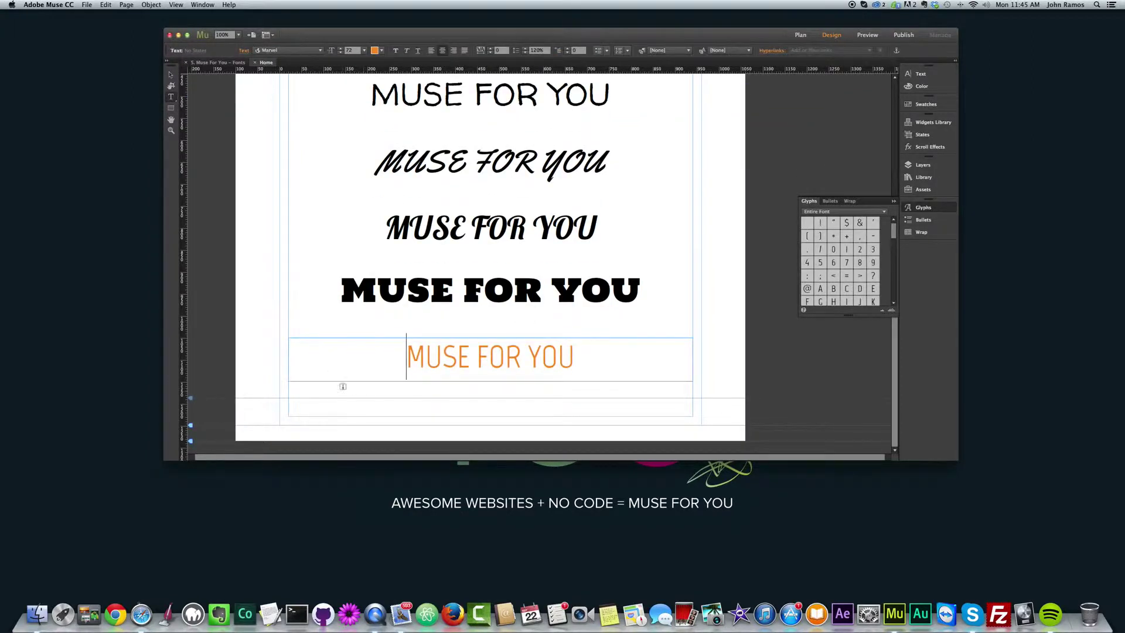
{"action": "left_click", "coordinate": [170, 75]}
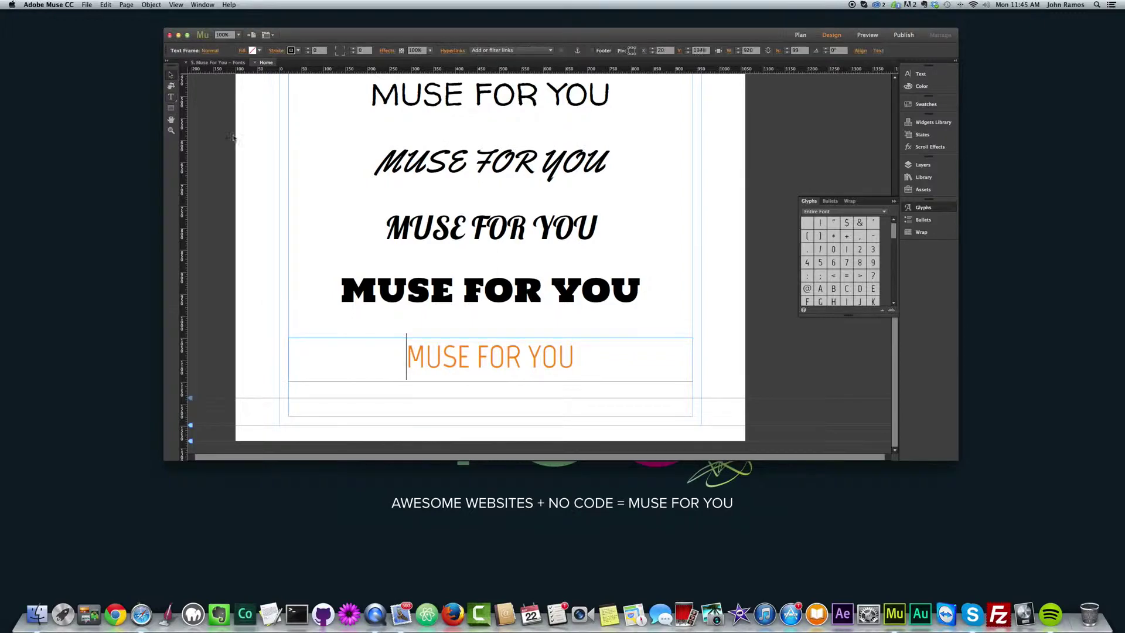
{"action": "key", "text": "shift+Tab"}
{"action": "left_click_drag", "start_coordinate": [190, 428], "coordinate": [183, 462]}
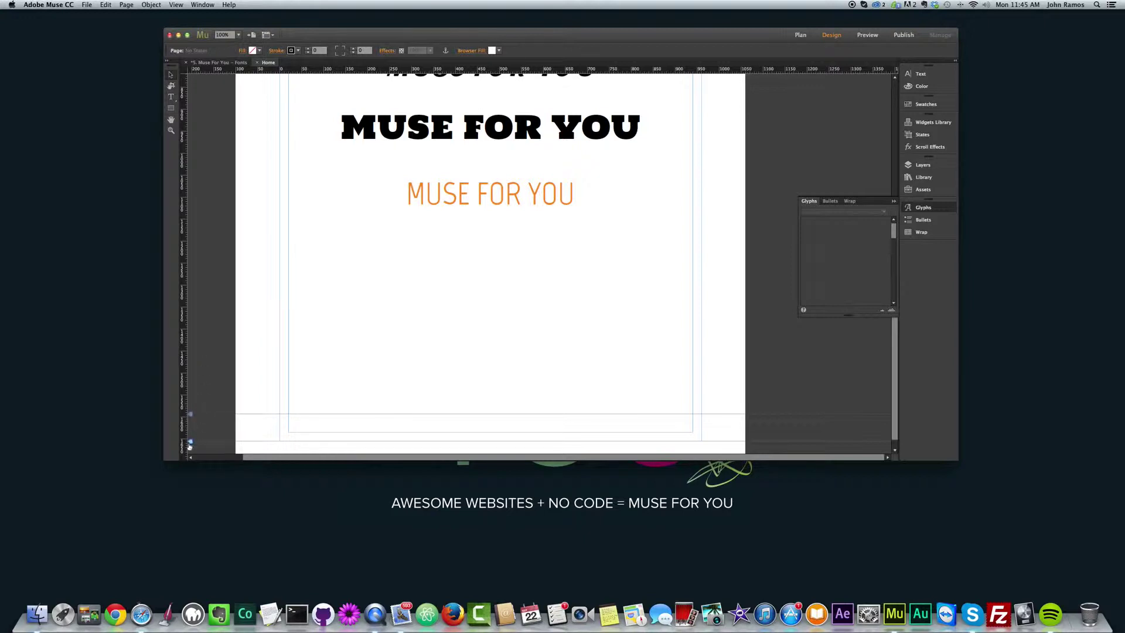
{"action": "mouse_move", "coordinate": [190, 440]}
{"action": "left_mouse_down"}
{"action": "mouse_move", "coordinate": [188, 377]}
{"action": "mouse_move", "coordinate": [190, 435]}
{"action": "left_mouse_up"}
Step: Draw a text frame under the orange line and type 'Web Font.'
{"action": "left_click", "coordinate": [170, 97]}
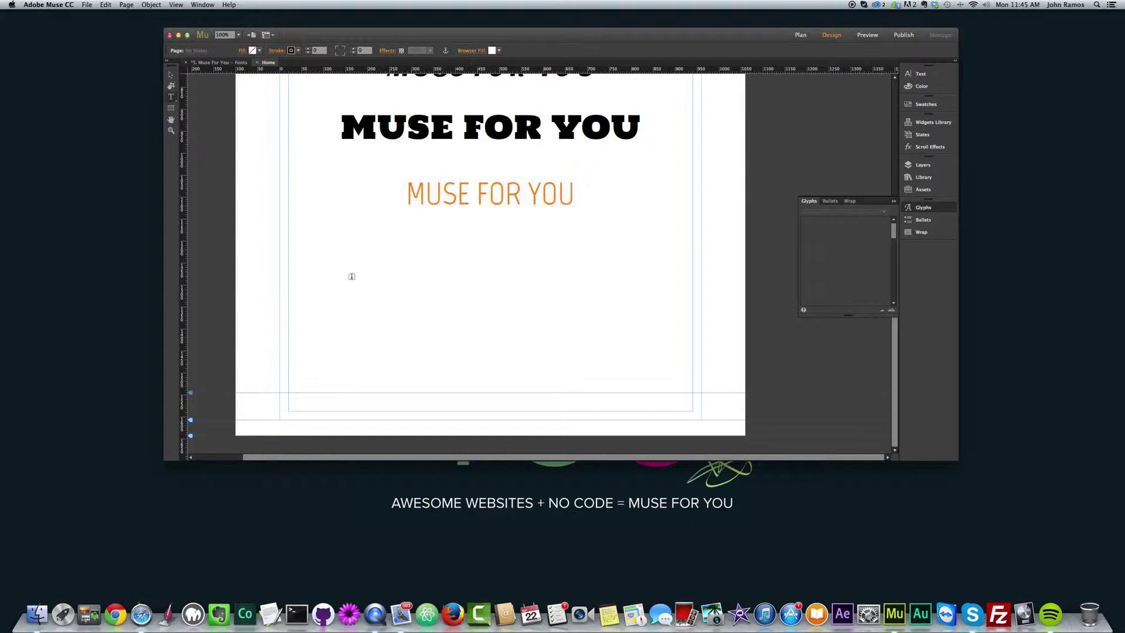
{"action": "left_click_drag", "start_coordinate": [309, 257], "coordinate": [620, 318]}
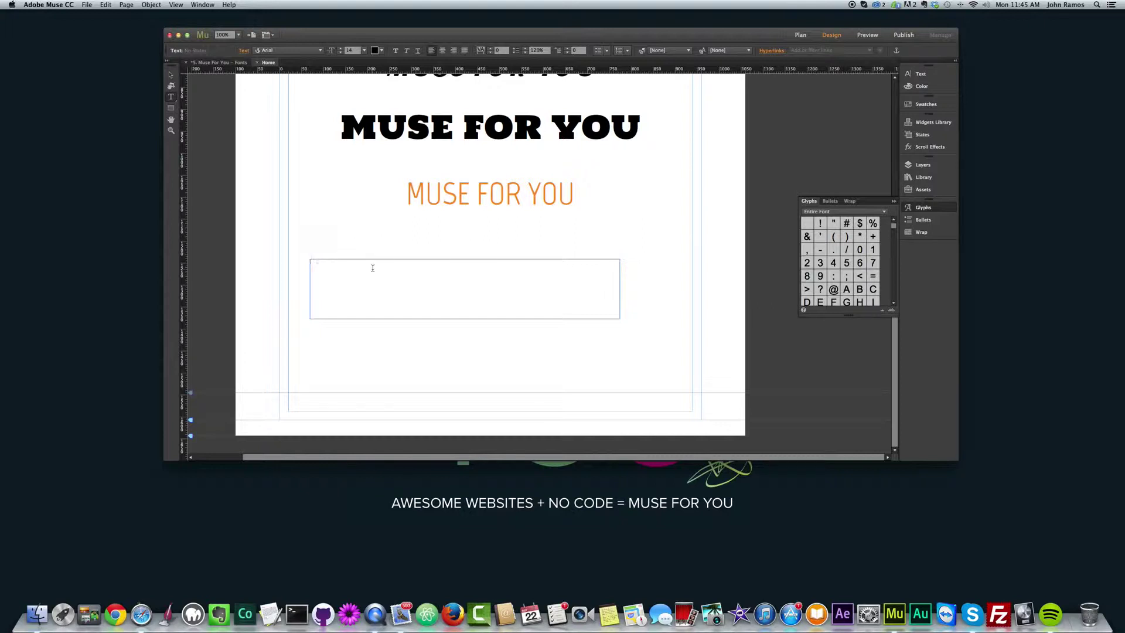
{"action": "type", "text": "This is some"}
{"action": "type", "text": "b Font."}
Step: Set the Web Font text to 72 pt and delete its trailing period
{"action": "left_click_drag", "start_coordinate": [348, 261], "coordinate": [283, 256]}
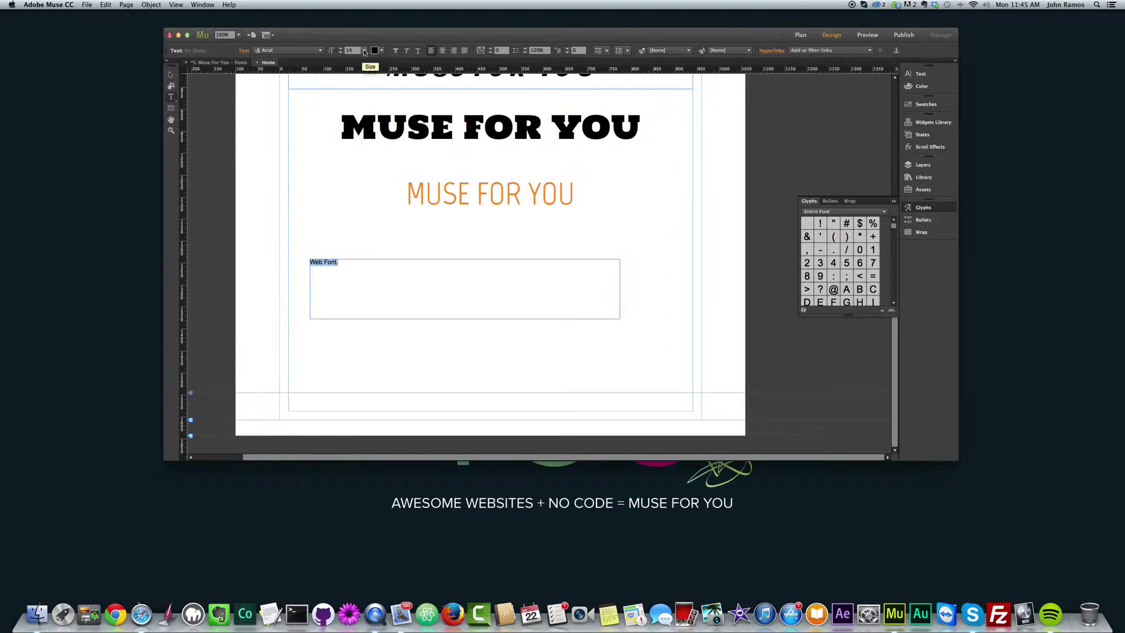
{"action": "left_click", "coordinate": [364, 50]}
{"action": "left_click", "coordinate": [364, 51]}
{"action": "left_click", "coordinate": [363, 51]}
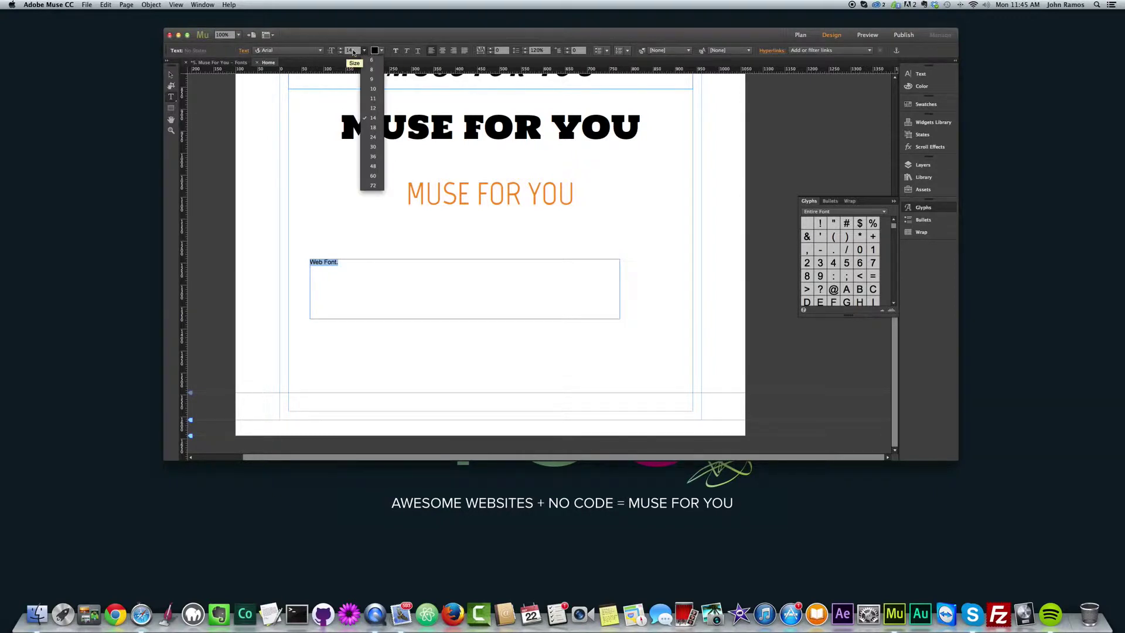
{"action": "left_click", "coordinate": [370, 185]}
{"action": "left_click", "coordinate": [469, 293]}
{"action": "key", "text": "BackSpace"}
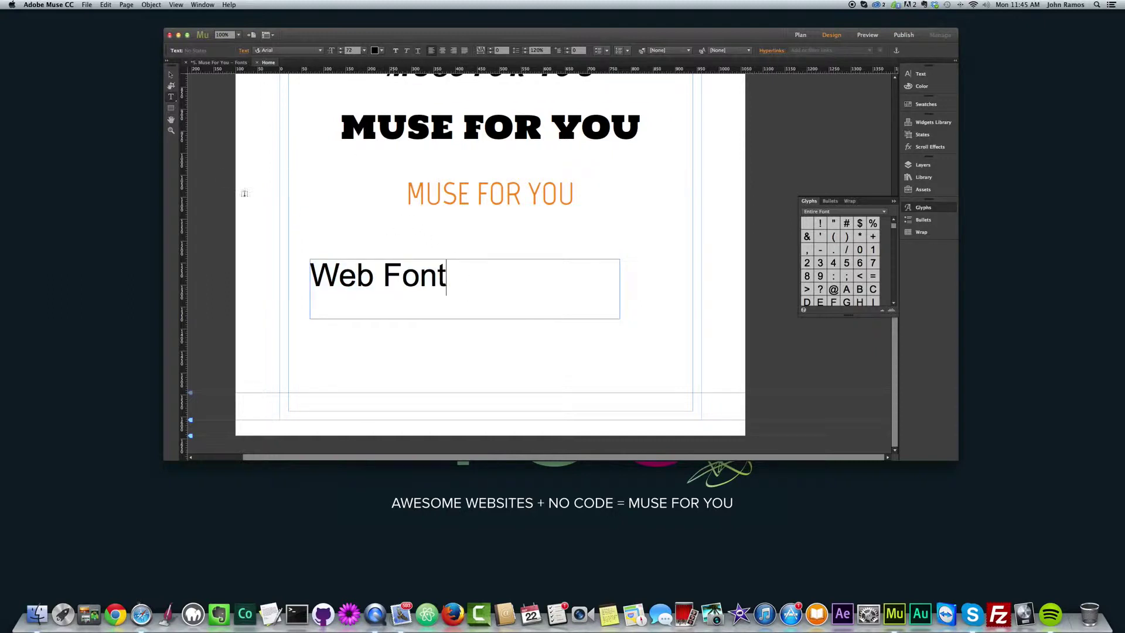
Step: Centre-align the Web Font text and centre its frame horizontally on the page
{"action": "left_click_drag", "start_coordinate": [448, 275], "coordinate": [297, 266]}
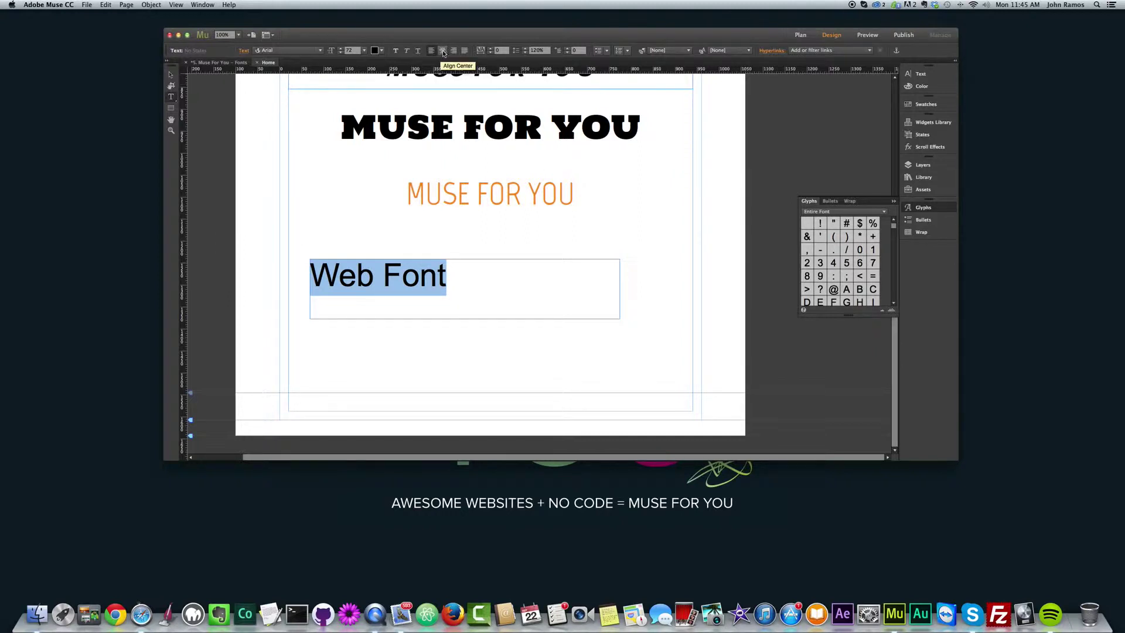
{"action": "left_click", "coordinate": [443, 52]}
{"action": "left_click", "coordinate": [171, 75]}
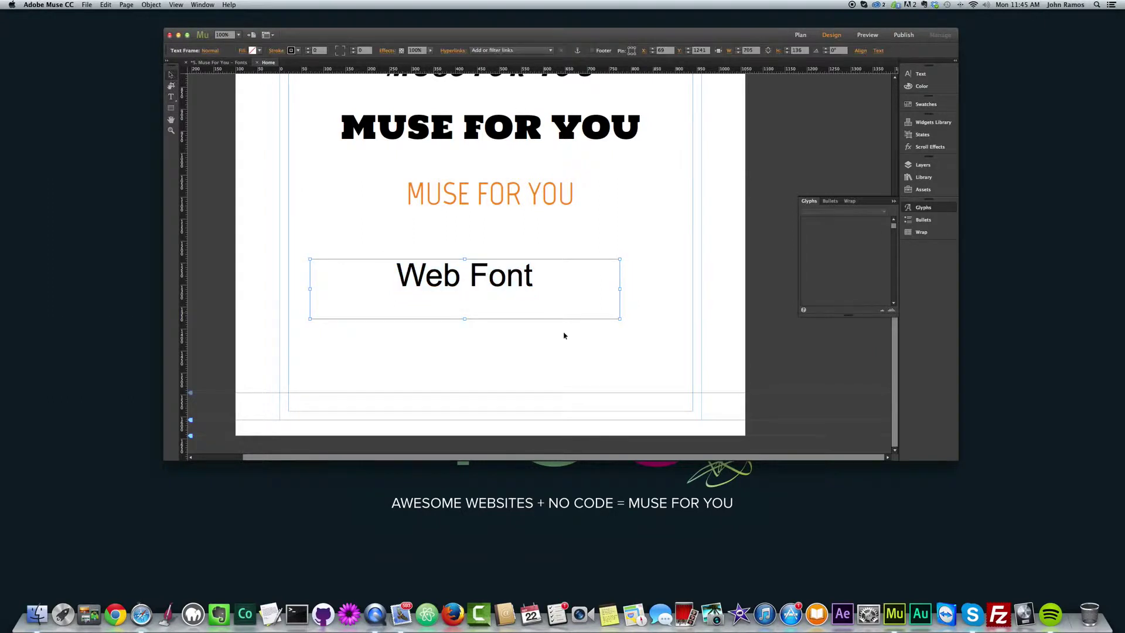
{"action": "left_click_drag", "start_coordinate": [469, 276], "coordinate": [497, 259]}
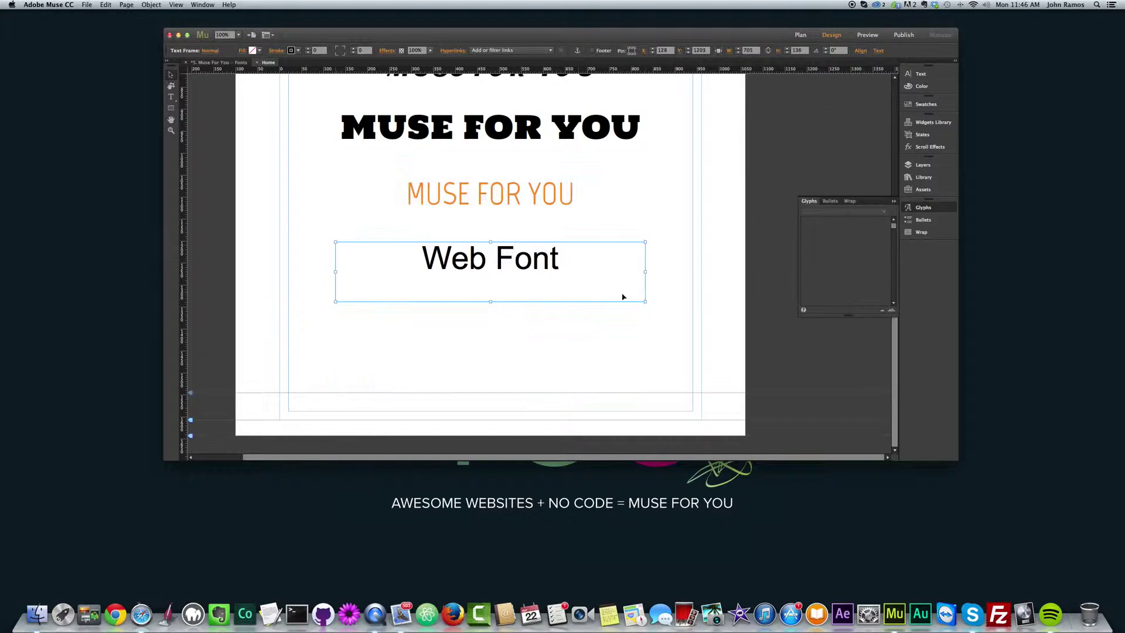
Step: Try the Marvel Regular font on the Web Font text
{"action": "left_click", "coordinate": [518, 321]}
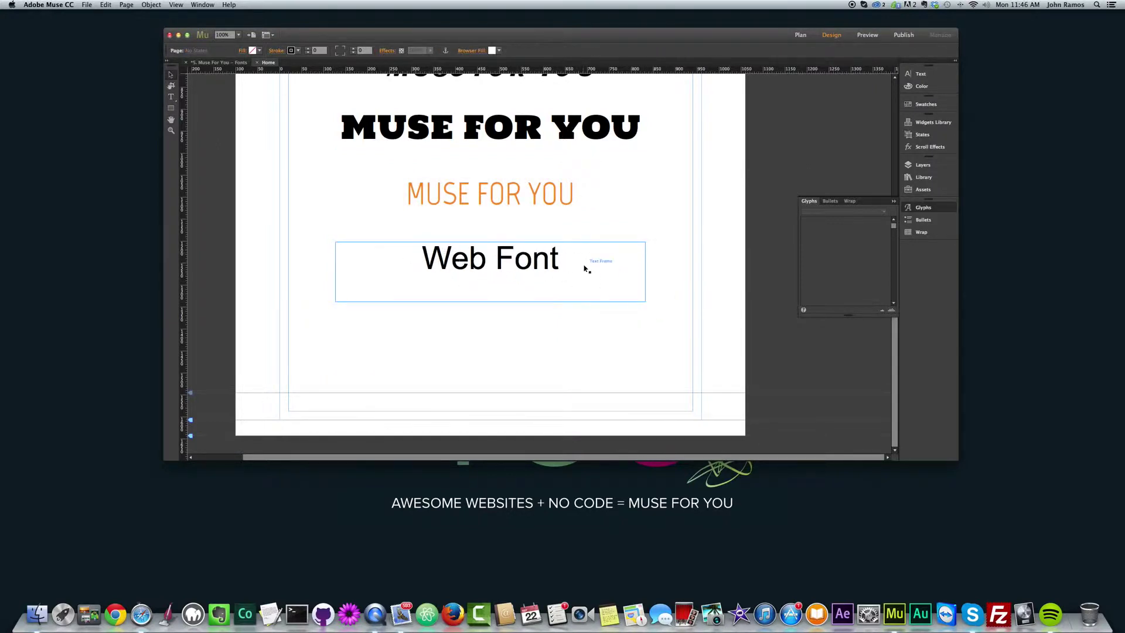
{"action": "left_click", "coordinate": [419, 257]}
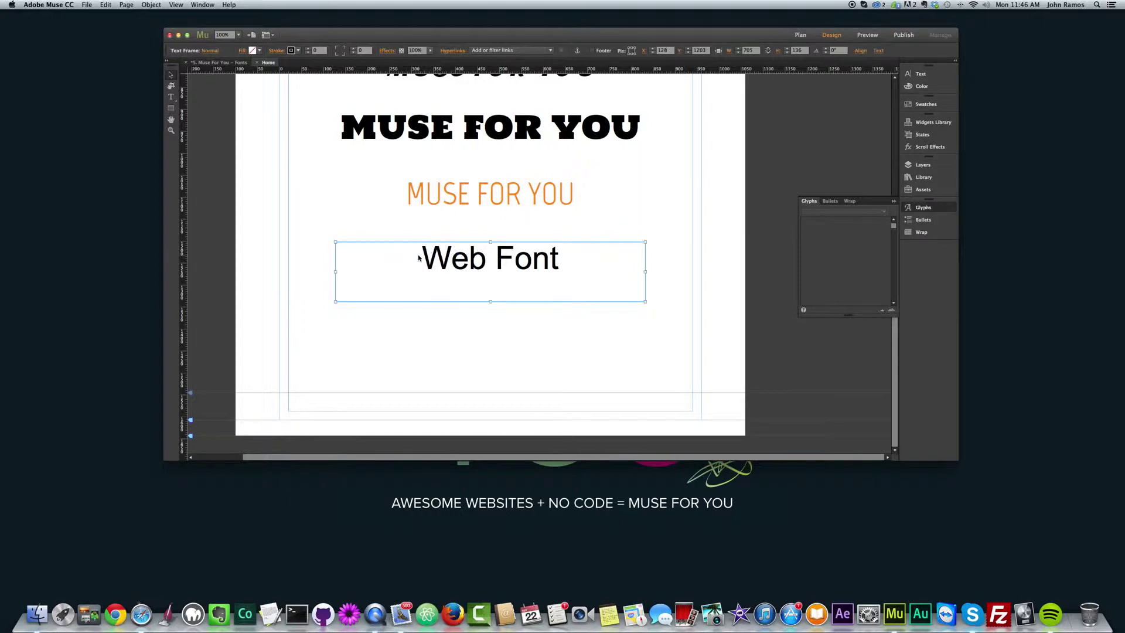
{"action": "double_click", "coordinate": [434, 258]}
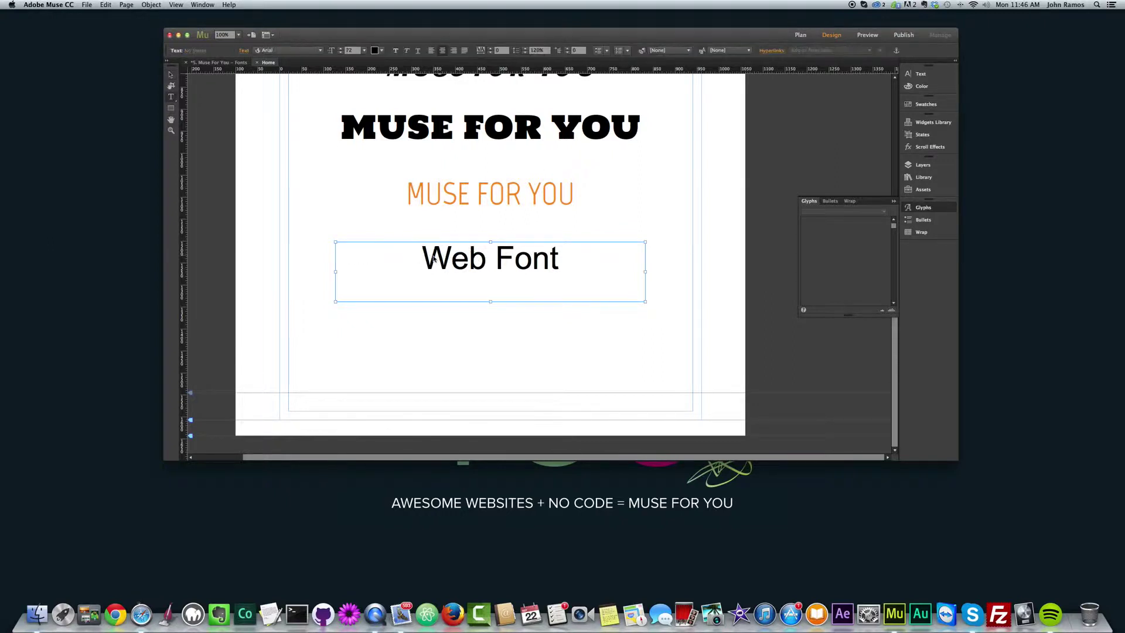
{"action": "left_click_drag", "start_coordinate": [402, 254], "coordinate": [572, 254]}
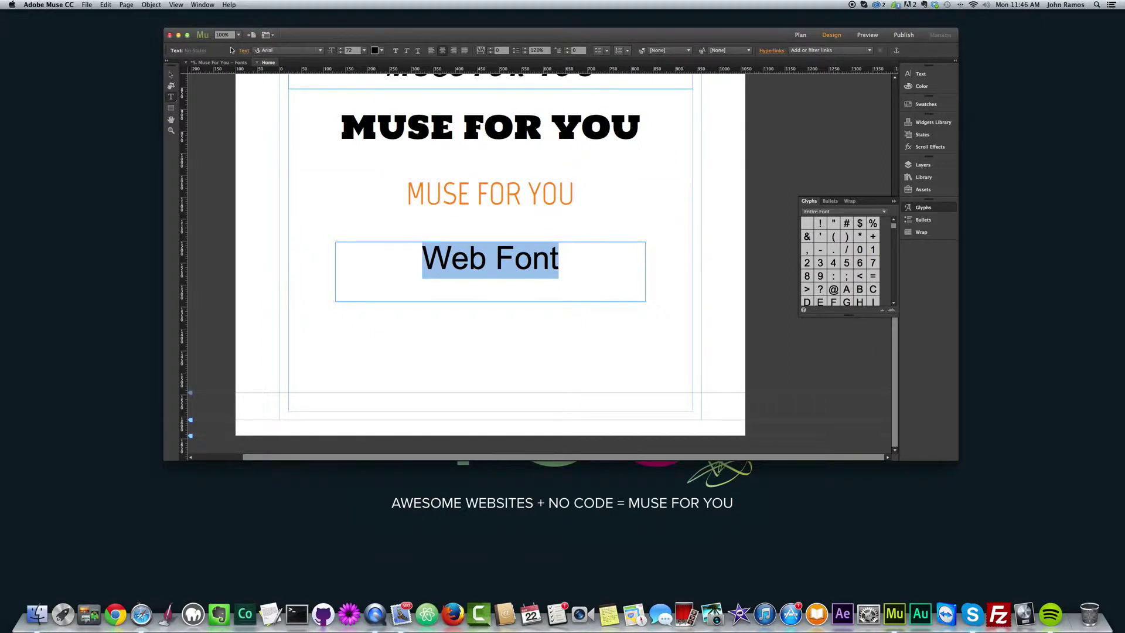
{"action": "left_click", "coordinate": [320, 51]}
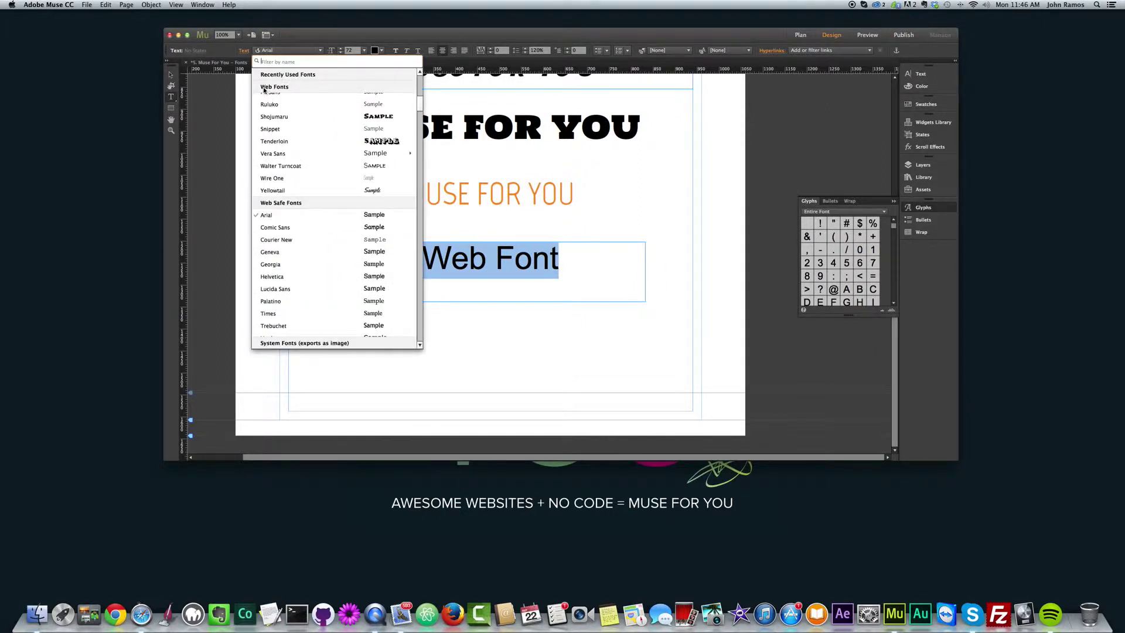
{"action": "scroll", "coordinate": [264, 193], "scroll_direction": "down", "scroll_amount": 6}
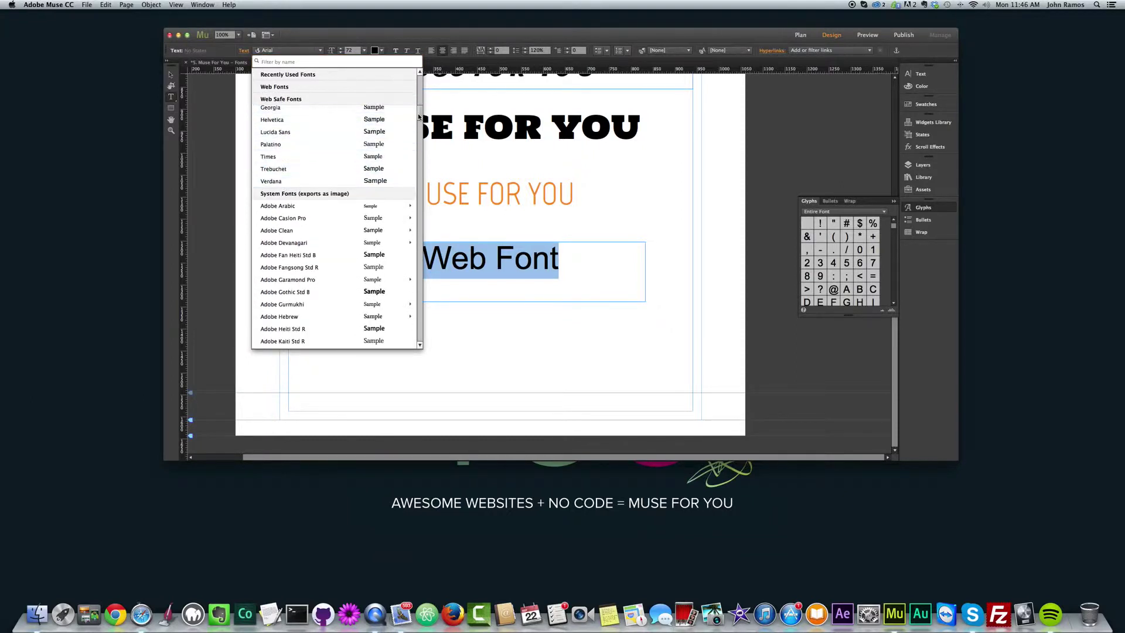
{"action": "left_click_drag", "start_coordinate": [420, 116], "coordinate": [420, 110]}
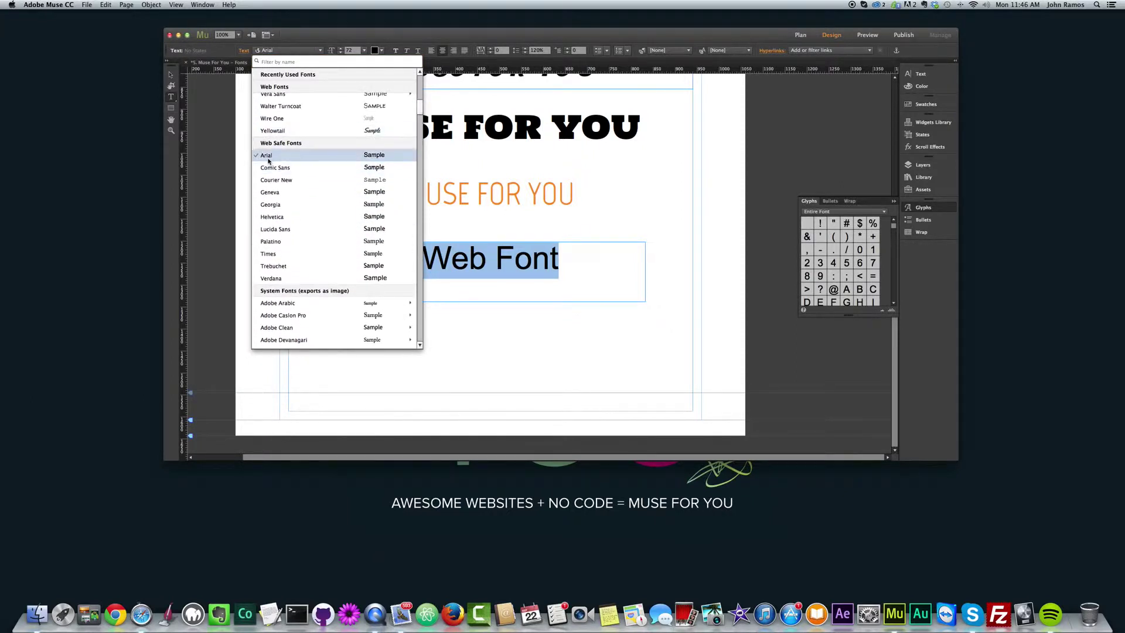
{"action": "left_click_drag", "start_coordinate": [419, 112], "coordinate": [421, 93]}
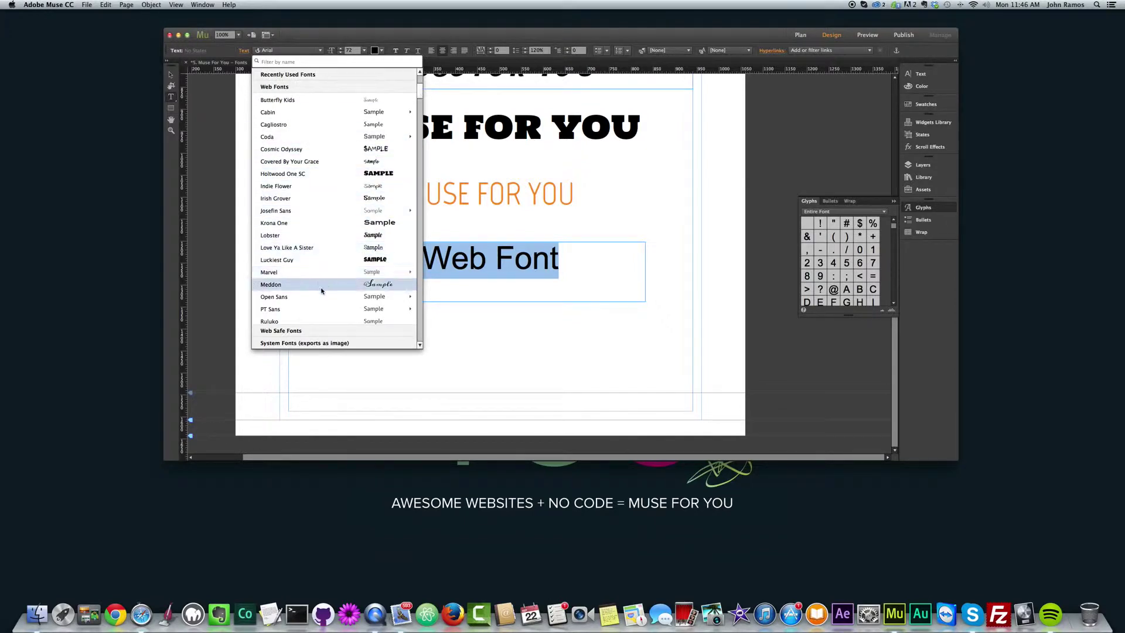
{"action": "mouse_move", "coordinate": [319, 272]}
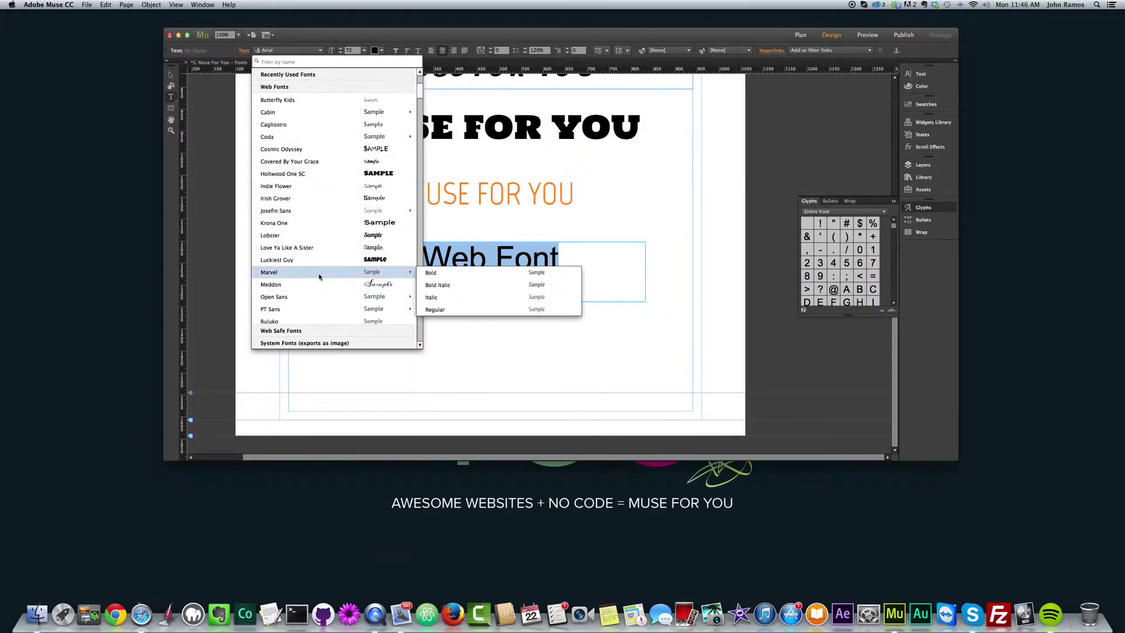
{"action": "left_click", "coordinate": [440, 309]}
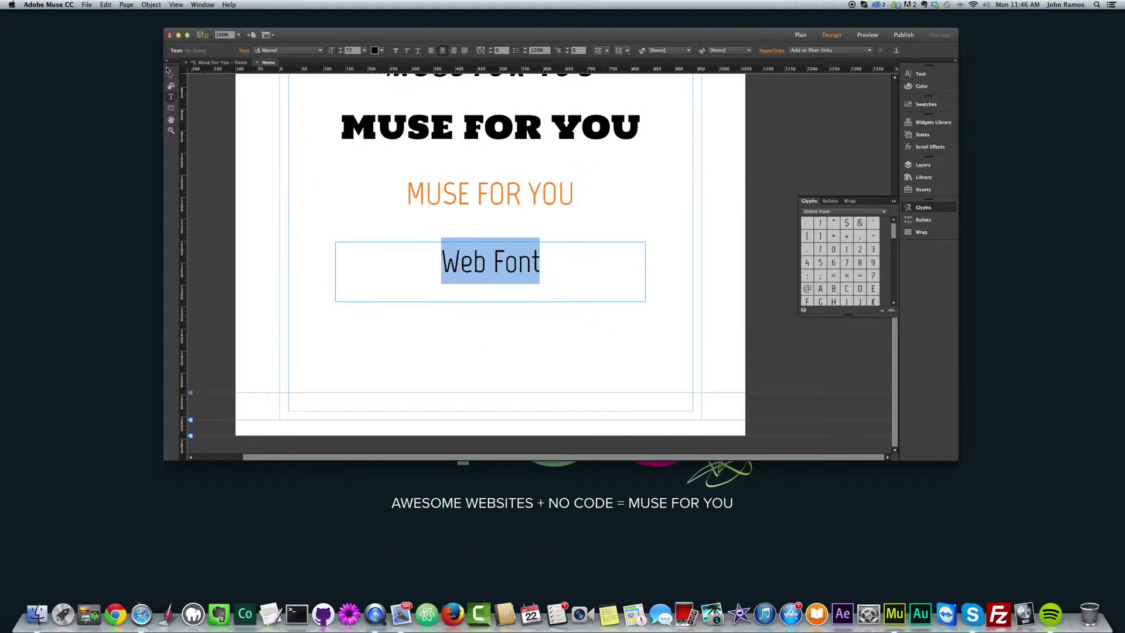
{"action": "key", "text": "Escape"}
Step: Change the Web Font text to the Yellowtail web font
{"action": "double_click", "coordinate": [443, 263]}
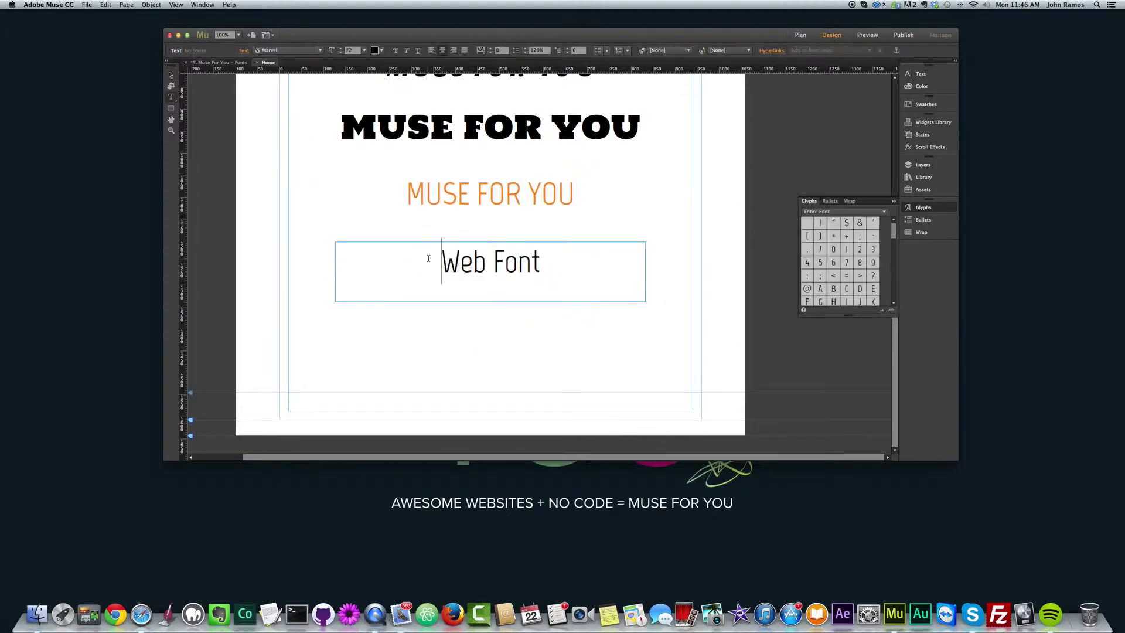
{"action": "left_click_drag", "start_coordinate": [429, 263], "coordinate": [540, 264]}
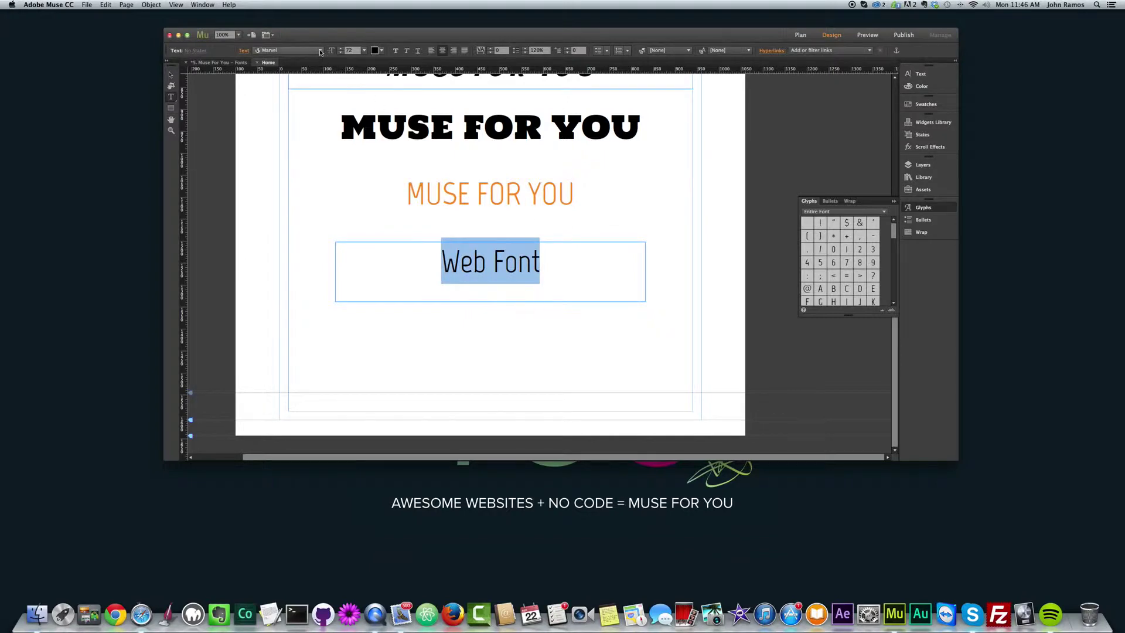
{"action": "left_click", "coordinate": [320, 51]}
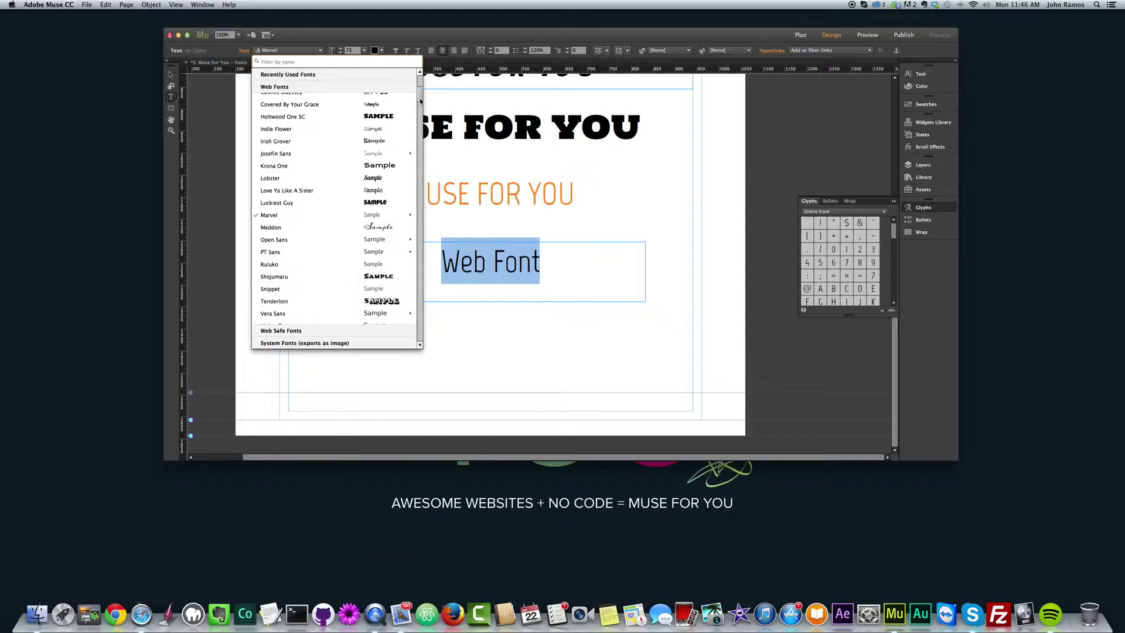
{"action": "scroll", "coordinate": [419, 101], "scroll_direction": "down", "scroll_amount": 3}
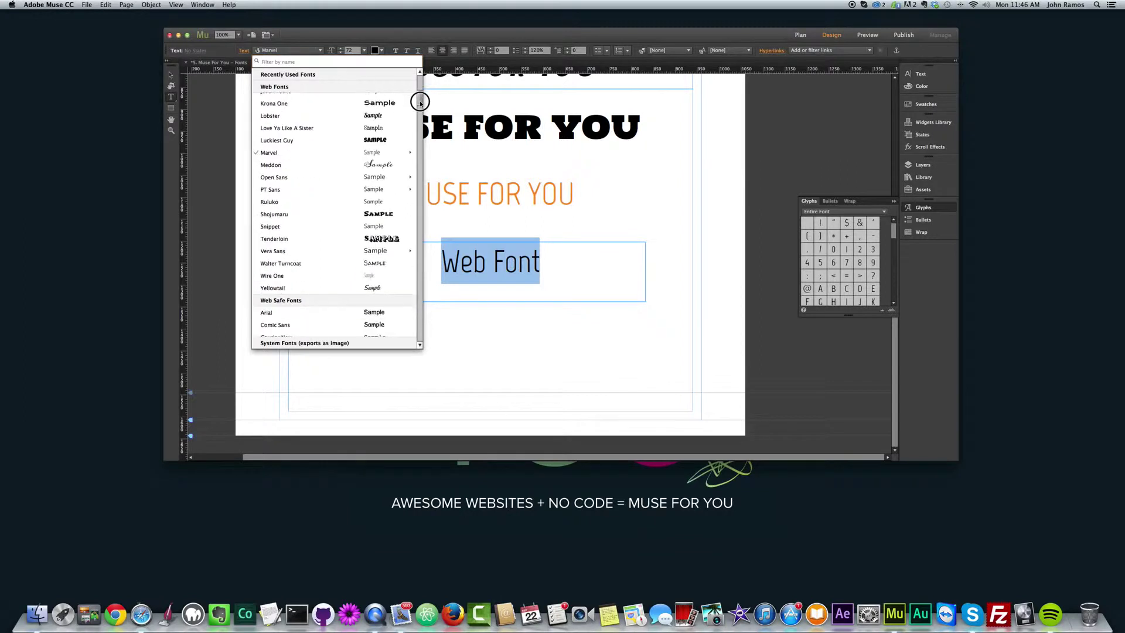
{"action": "left_click", "coordinate": [303, 287]}
{"action": "left_click", "coordinate": [439, 261]}
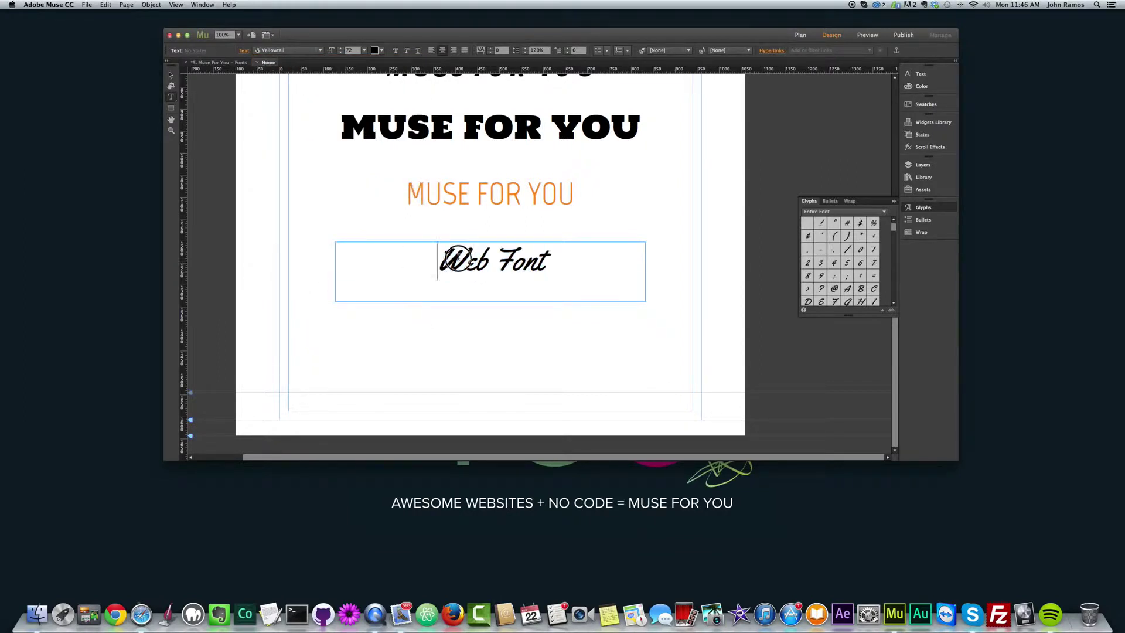
{"action": "left_click_drag", "start_coordinate": [457, 259], "coordinate": [563, 254]}
Step: Colour the selected Web Font text red
{"action": "left_click", "coordinate": [382, 51]}
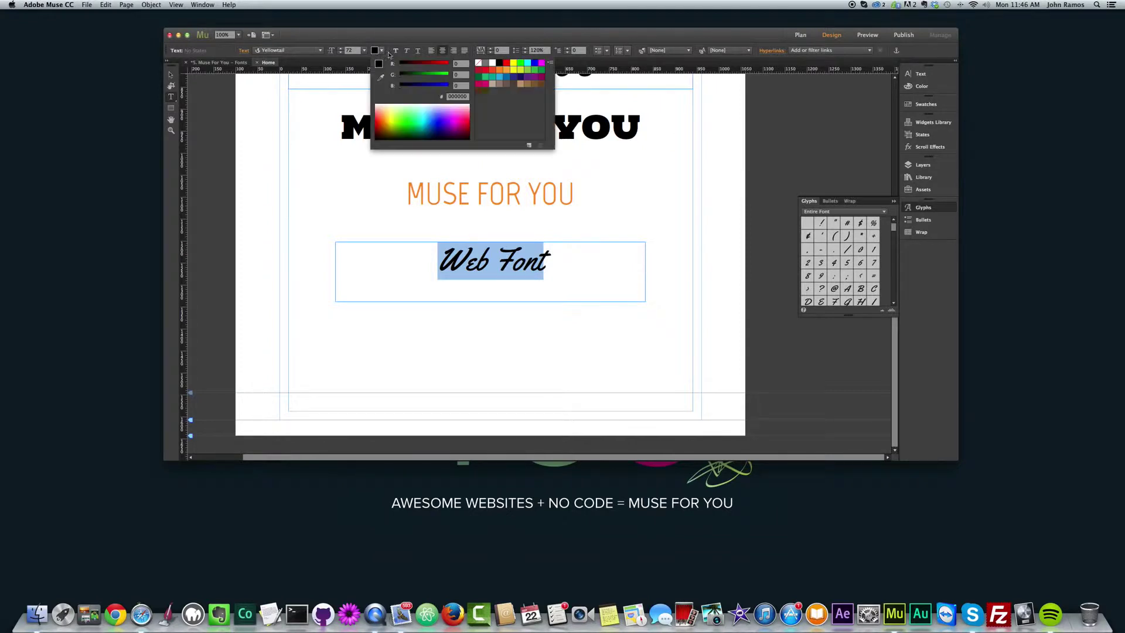
{"action": "left_click", "coordinate": [506, 63]}
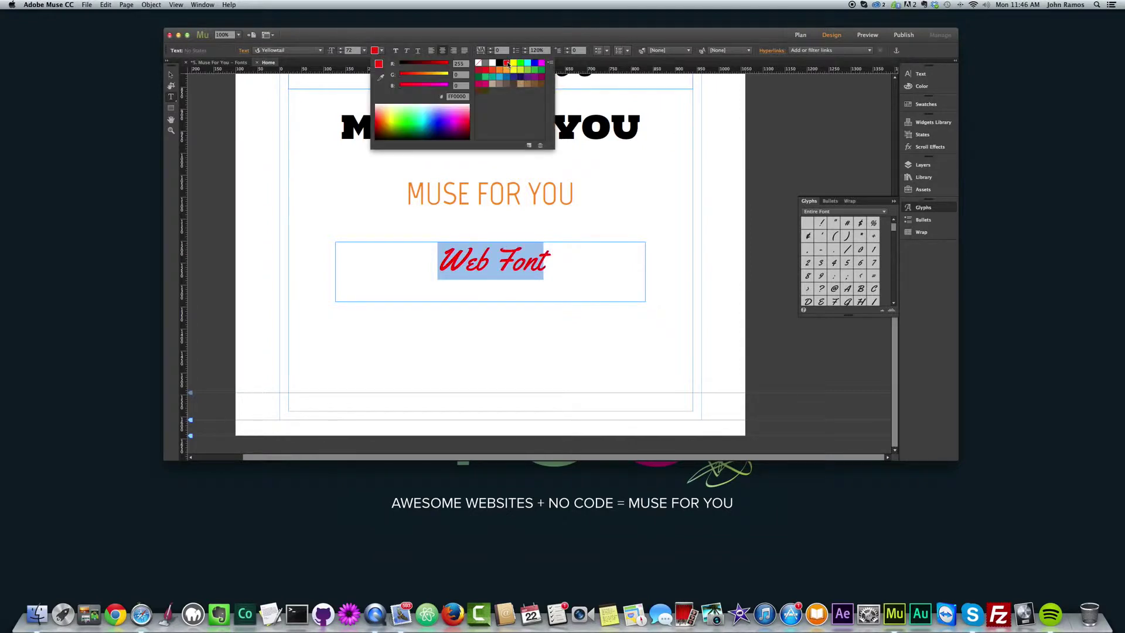
{"action": "left_click", "coordinate": [170, 75]}
{"action": "left_click", "coordinate": [436, 258]}
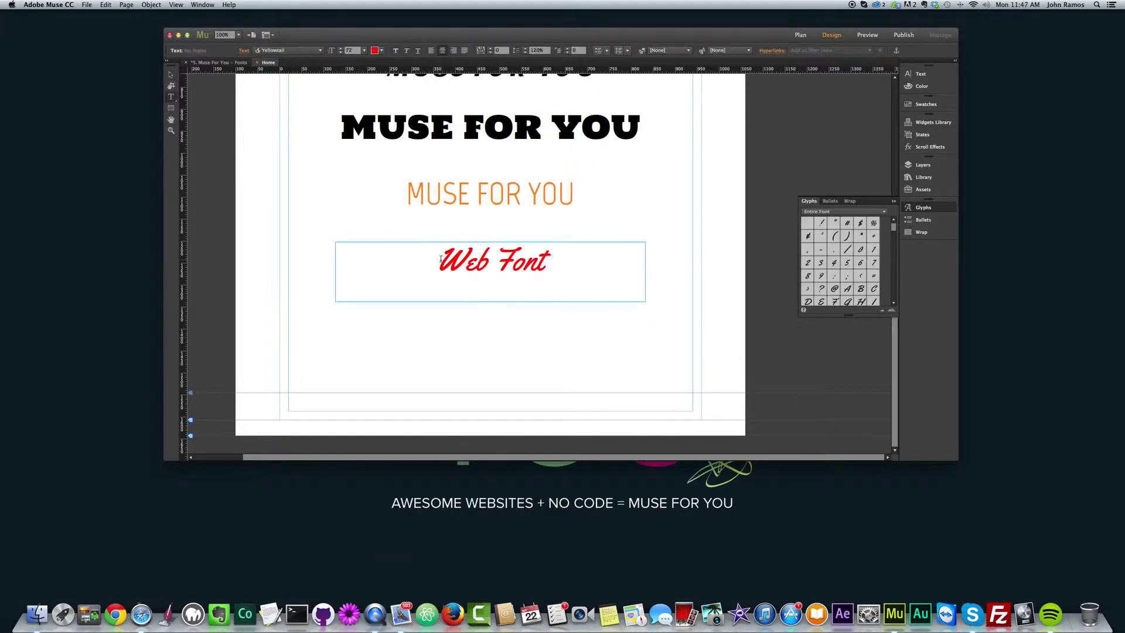
{"action": "left_click_drag", "start_coordinate": [441, 258], "coordinate": [595, 256]}
{"action": "left_click", "coordinate": [170, 74]}
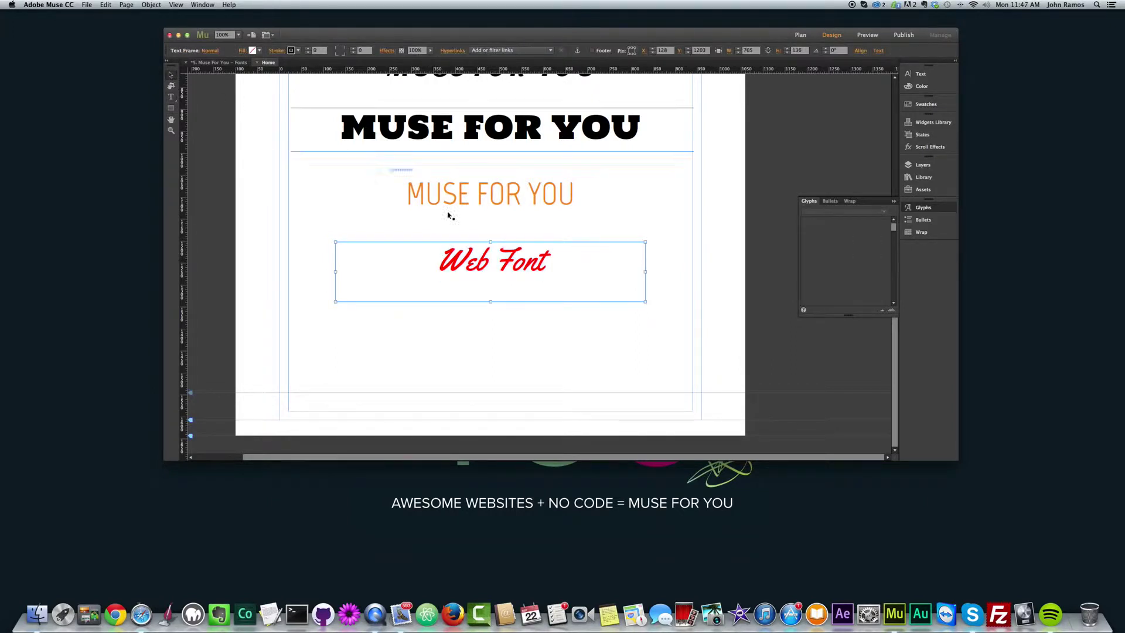
Step: Check the frame's shadow effect and text colour settings, leaving them unchanged
{"action": "left_click", "coordinate": [387, 51]}
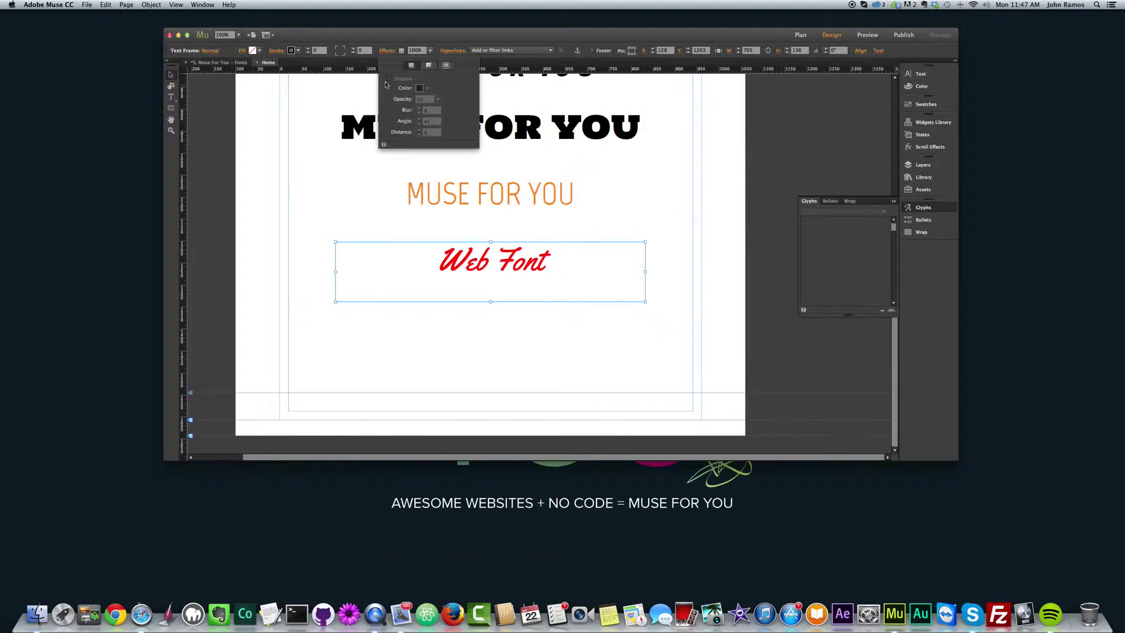
{"action": "left_click", "coordinate": [170, 75]}
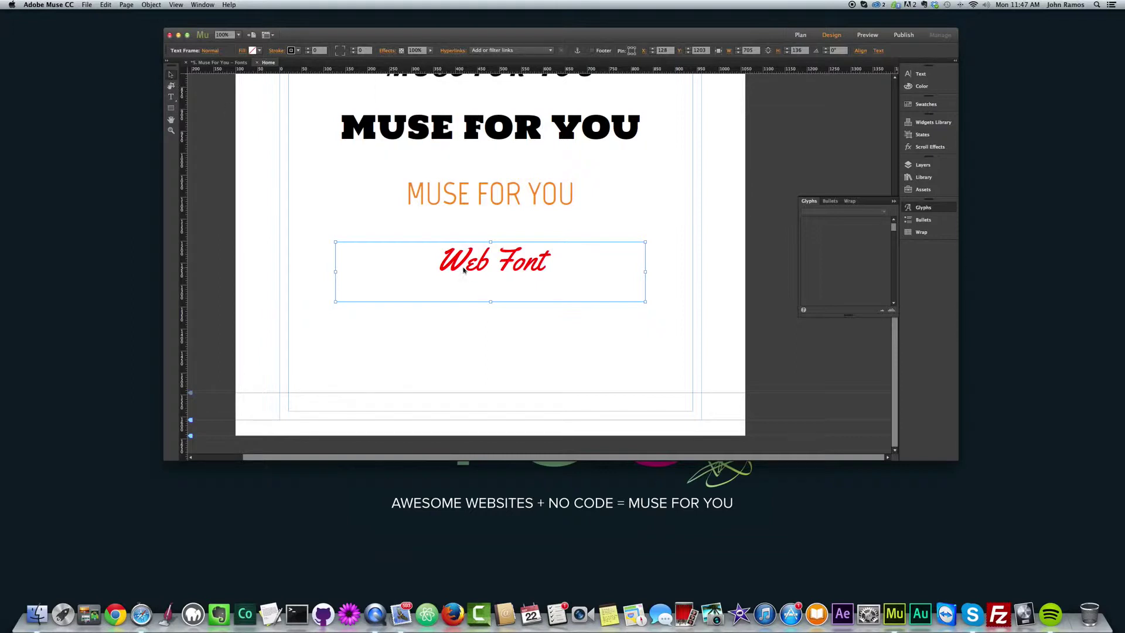
{"action": "left_click_drag", "start_coordinate": [487, 261], "coordinate": [418, 257]}
{"action": "key", "text": "super+a"}
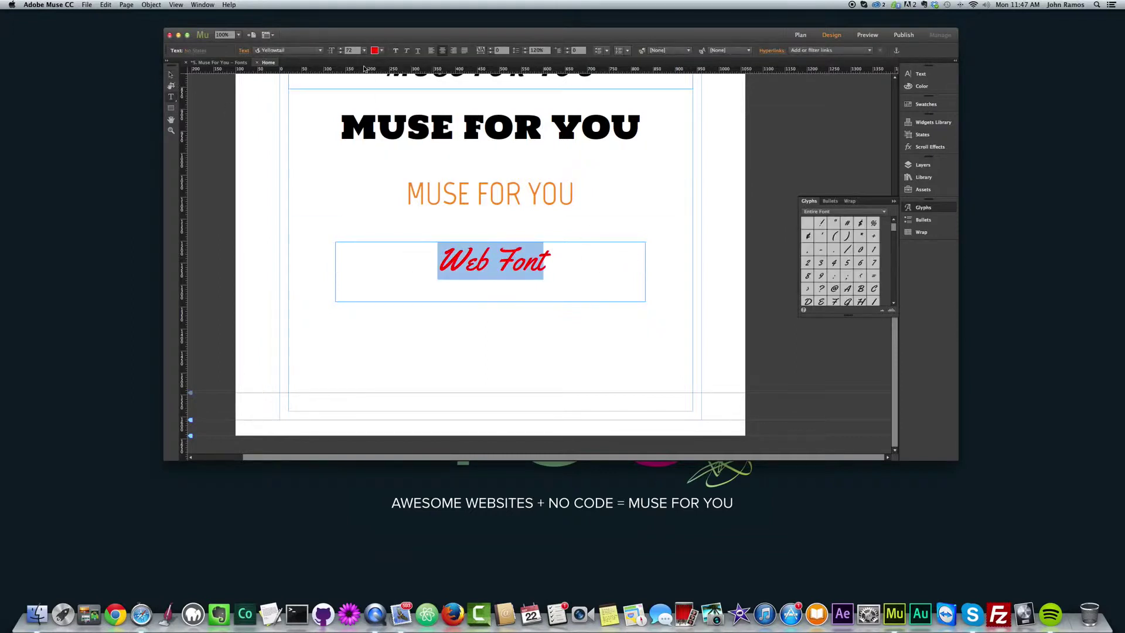
{"action": "left_click", "coordinate": [243, 51]}
{"action": "left_click", "coordinate": [382, 50]}
{"action": "left_click", "coordinate": [200, 80]}
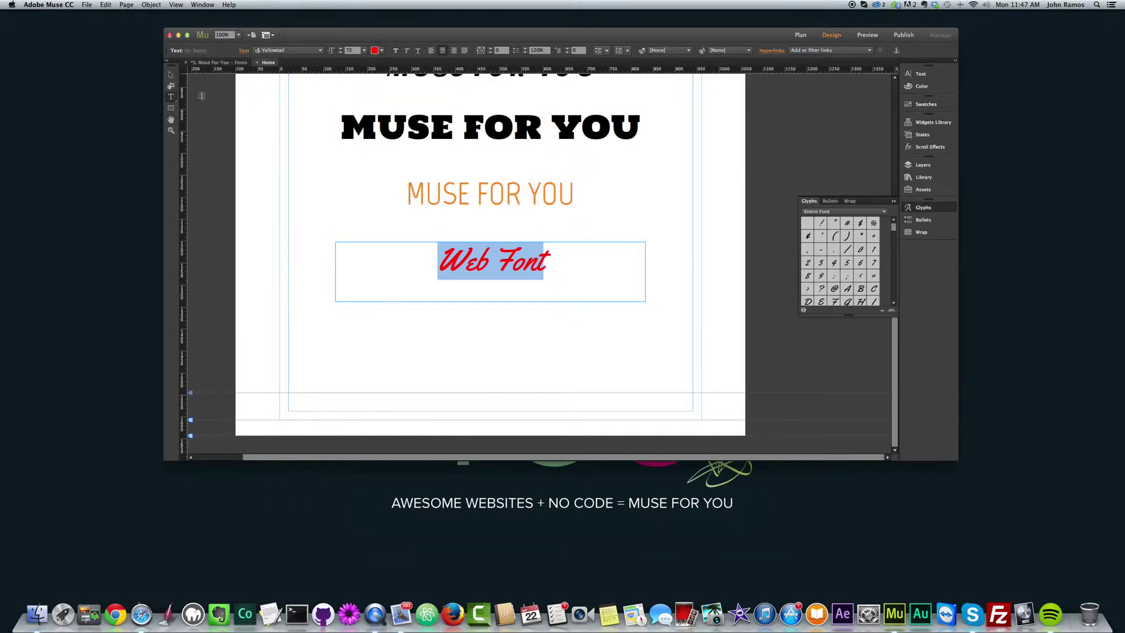
{"action": "left_click", "coordinate": [172, 75]}
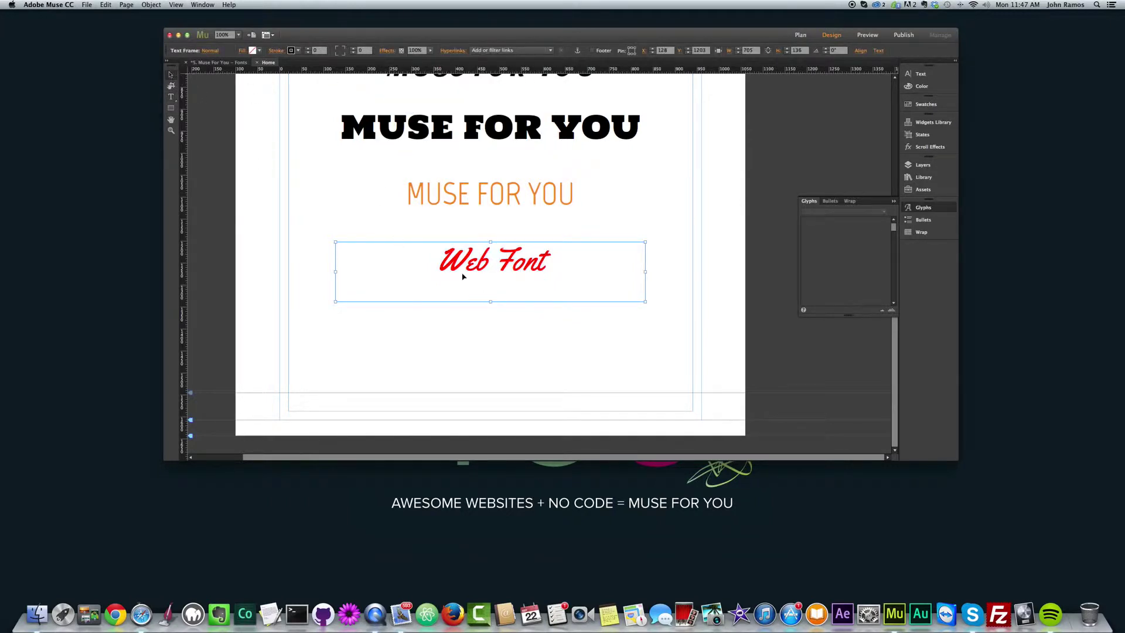
Step: Try different tracking values on Web Font, then reset tracking to 0
{"action": "double_click", "coordinate": [427, 263]}
{"action": "left_click_drag", "start_coordinate": [427, 256], "coordinate": [582, 254]}
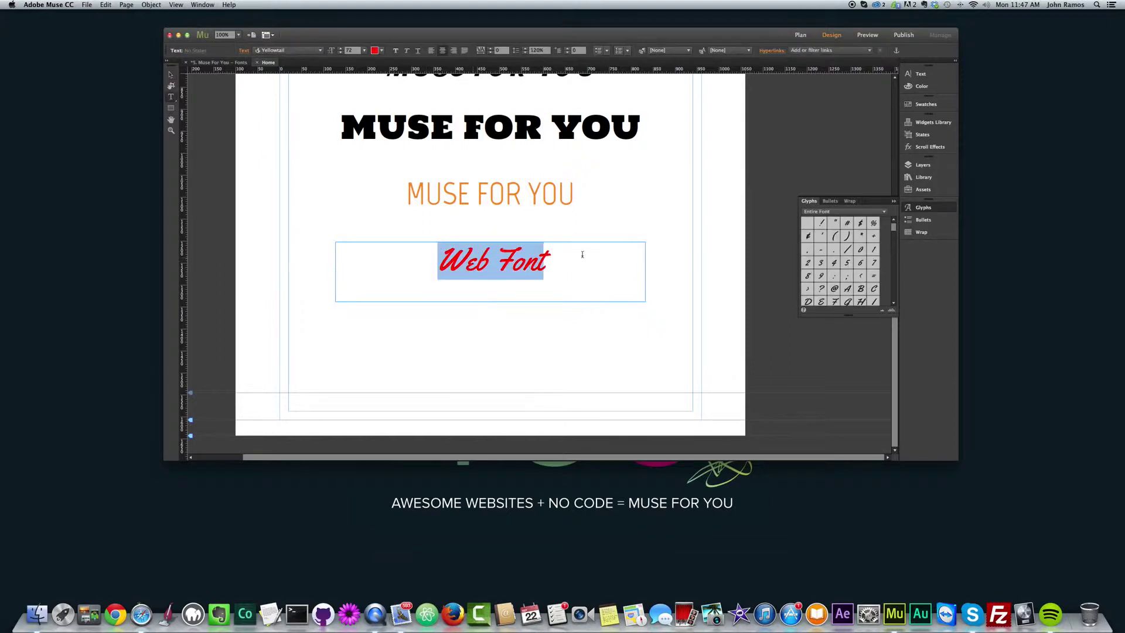
{"action": "left_click", "coordinate": [490, 49]}
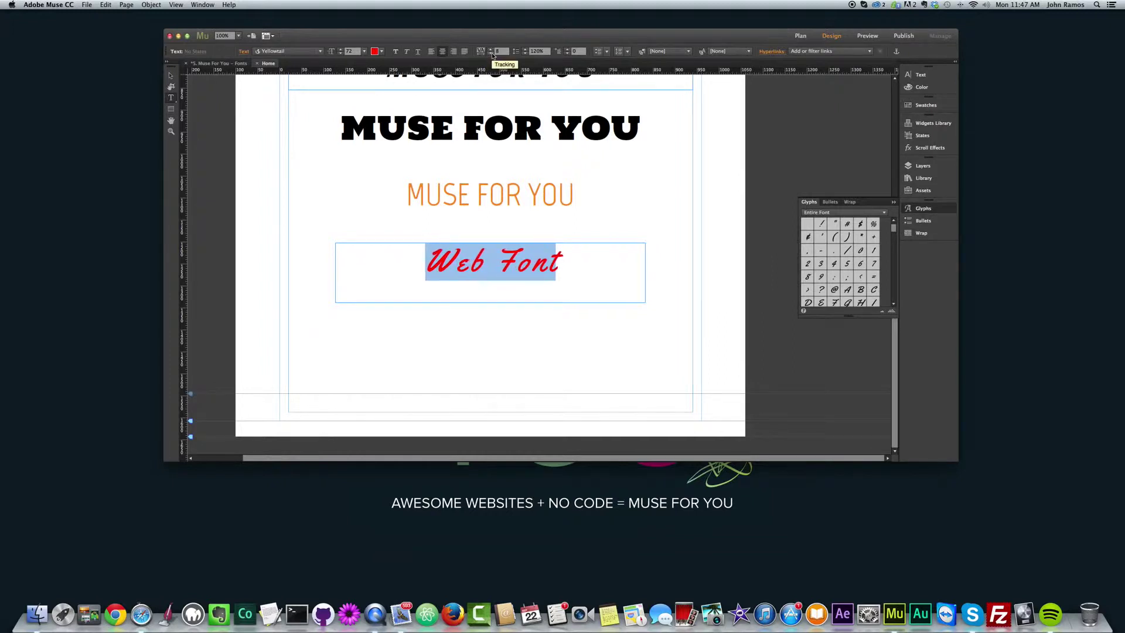
{"action": "left_click", "coordinate": [491, 53]}
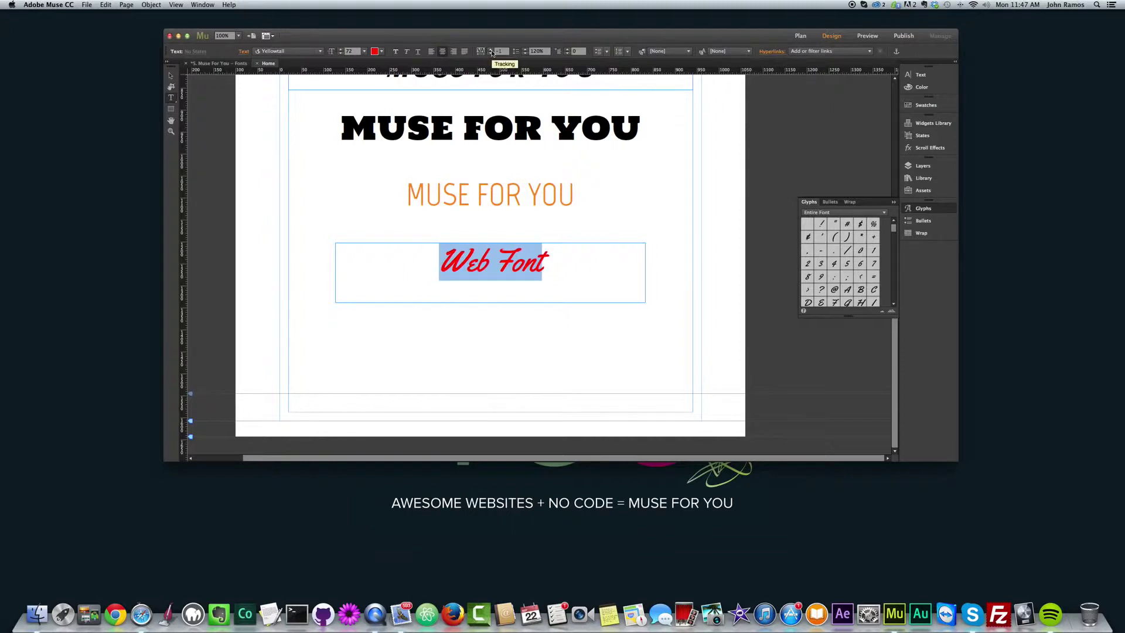
{"action": "left_click", "coordinate": [491, 49]}
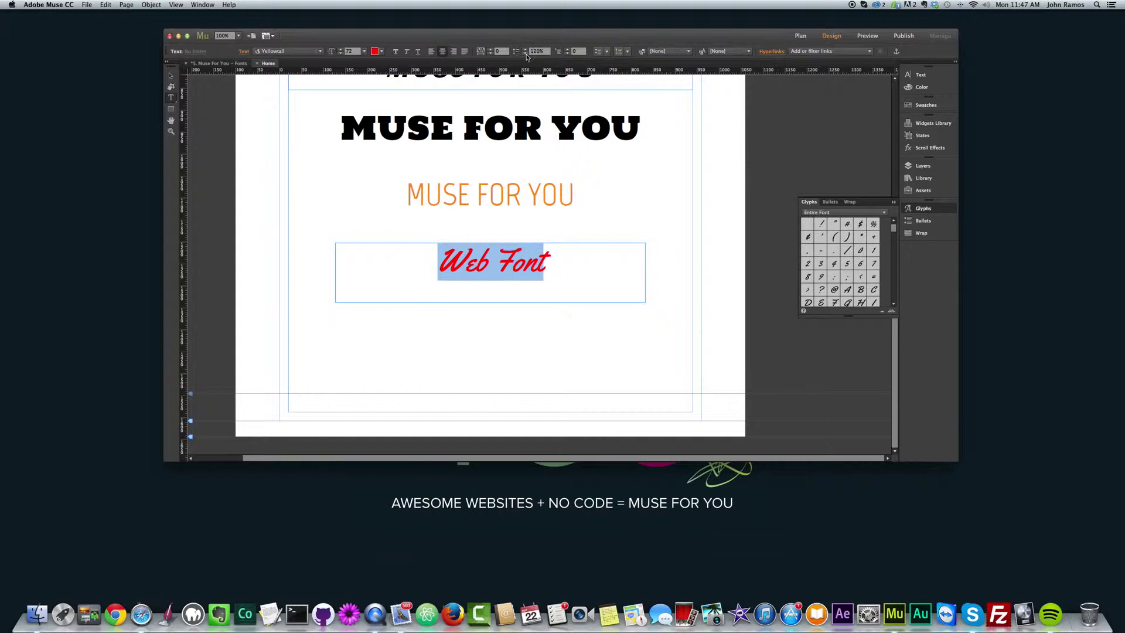
Step: Nudge Web Font's leading up, then return it to 120%
{"action": "left_click", "coordinate": [524, 50]}
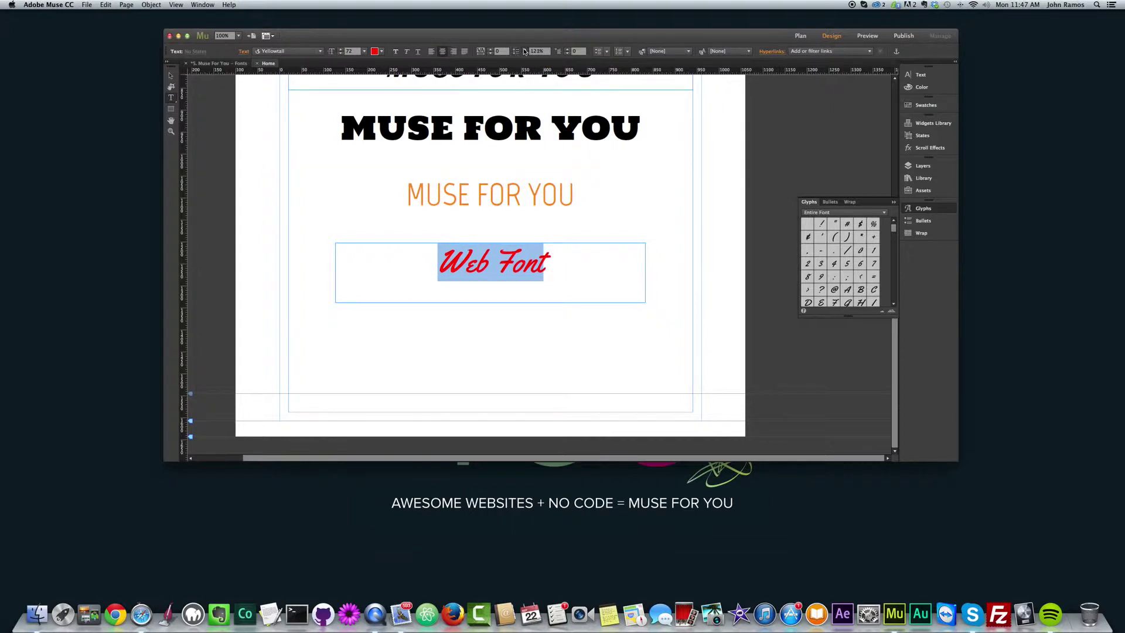
{"action": "left_click", "coordinate": [524, 53]}
{"action": "left_click", "coordinate": [525, 54]}
{"action": "left_click", "coordinate": [525, 54]}
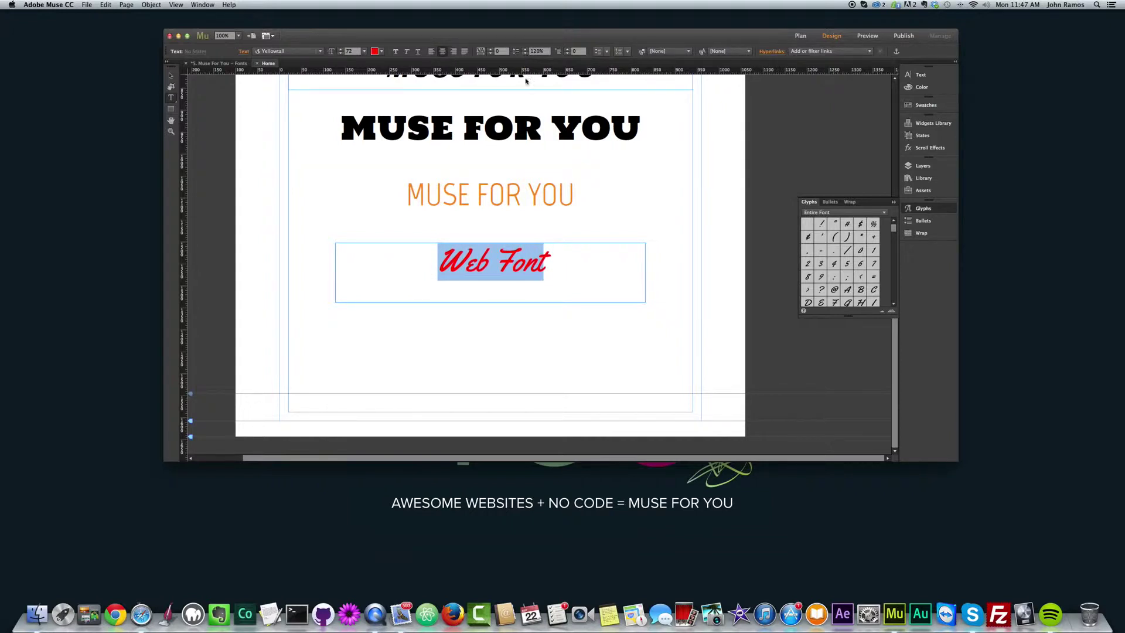
{"action": "left_click", "coordinate": [557, 257]}
Step: Add a second line 'Another Paragraph' and keep both lines at 120% leading
{"action": "key", "text": "Return"}
{"action": "type", "text": "Ano"}
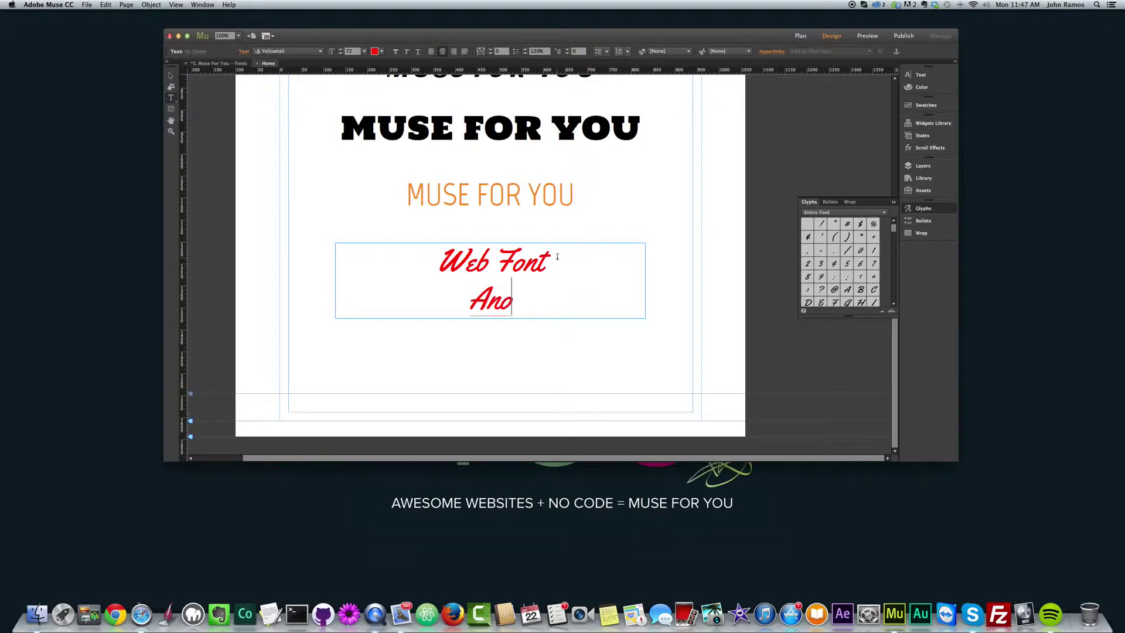
{"action": "type", "text": "ther Paragra"}
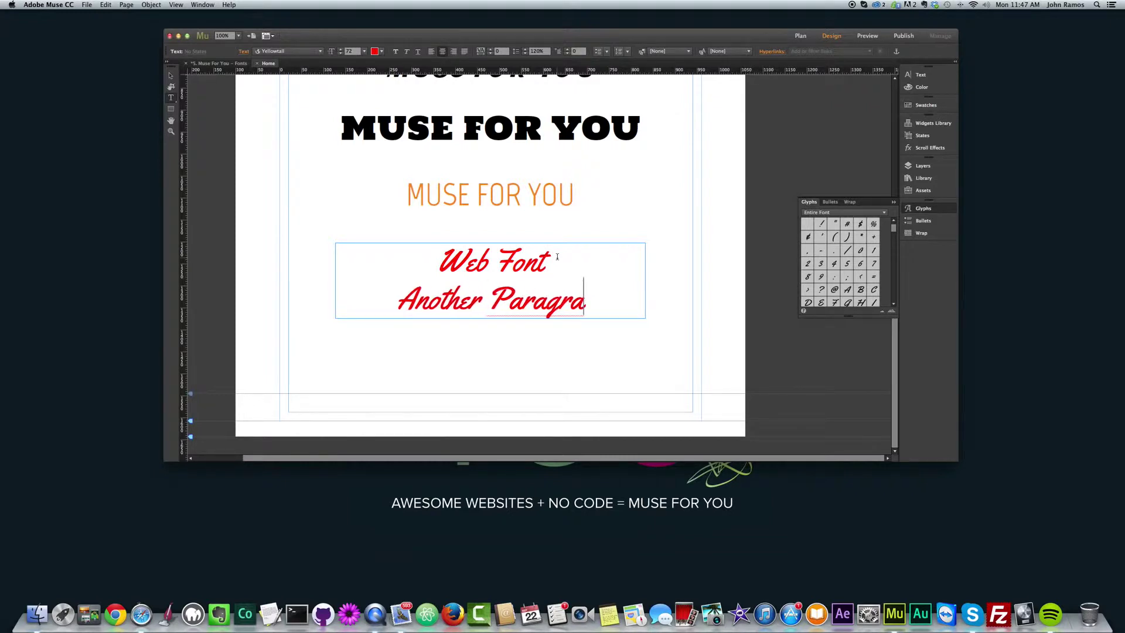
{"action": "type", "text": "ph"}
{"action": "key", "text": "super+a"}
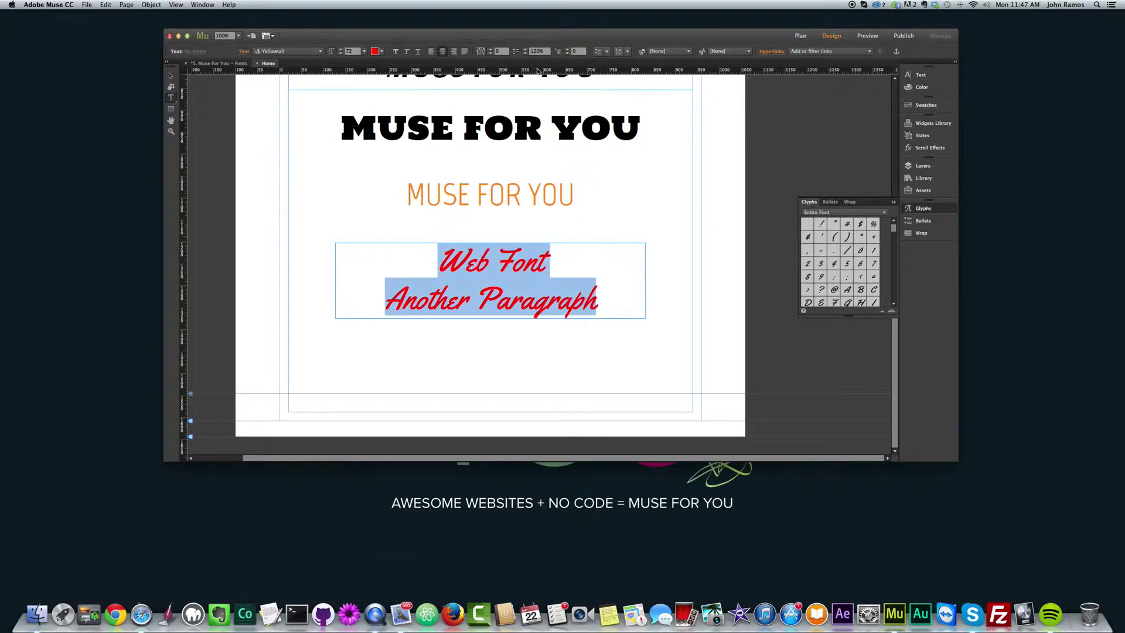
{"action": "left_click", "coordinate": [525, 51]}
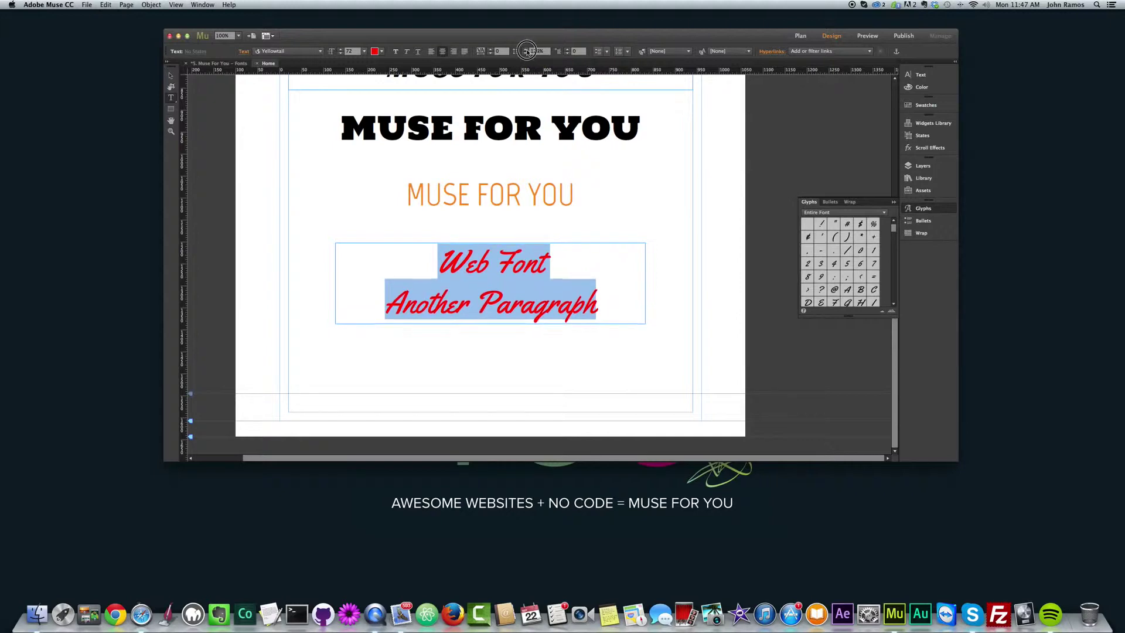
{"action": "left_click", "coordinate": [526, 54]}
{"action": "left_click", "coordinate": [525, 54]}
{"action": "left_click", "coordinate": [525, 53]}
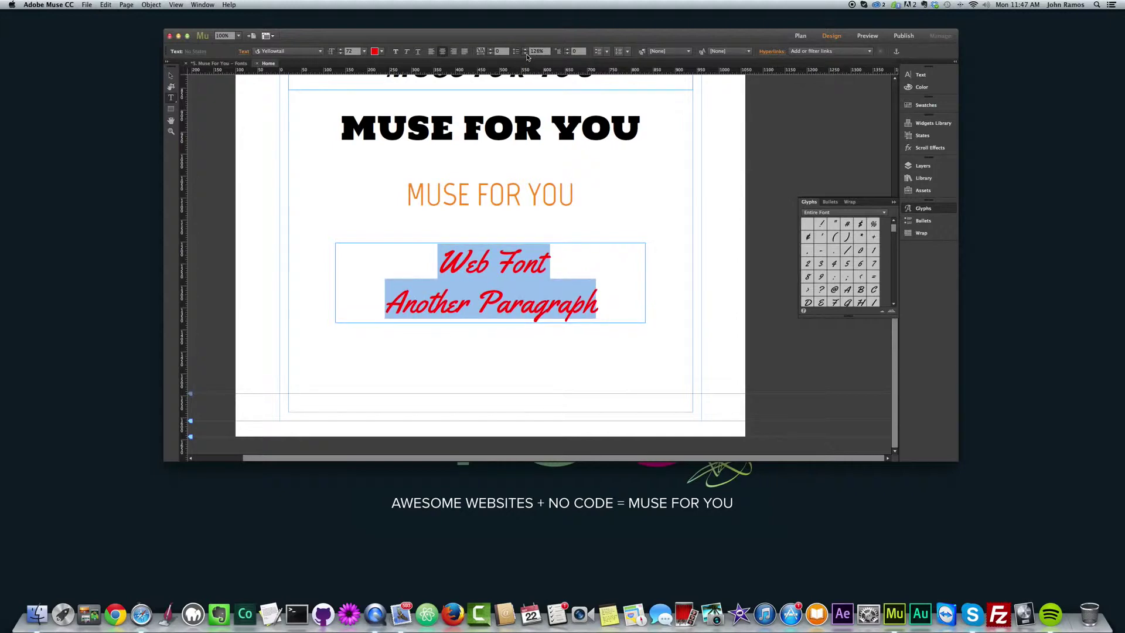
{"action": "left_click", "coordinate": [526, 53]}
{"action": "left_click", "coordinate": [525, 53]}
Step: Set the paragraph spacing of both lines to 0
{"action": "left_click", "coordinate": [568, 51]}
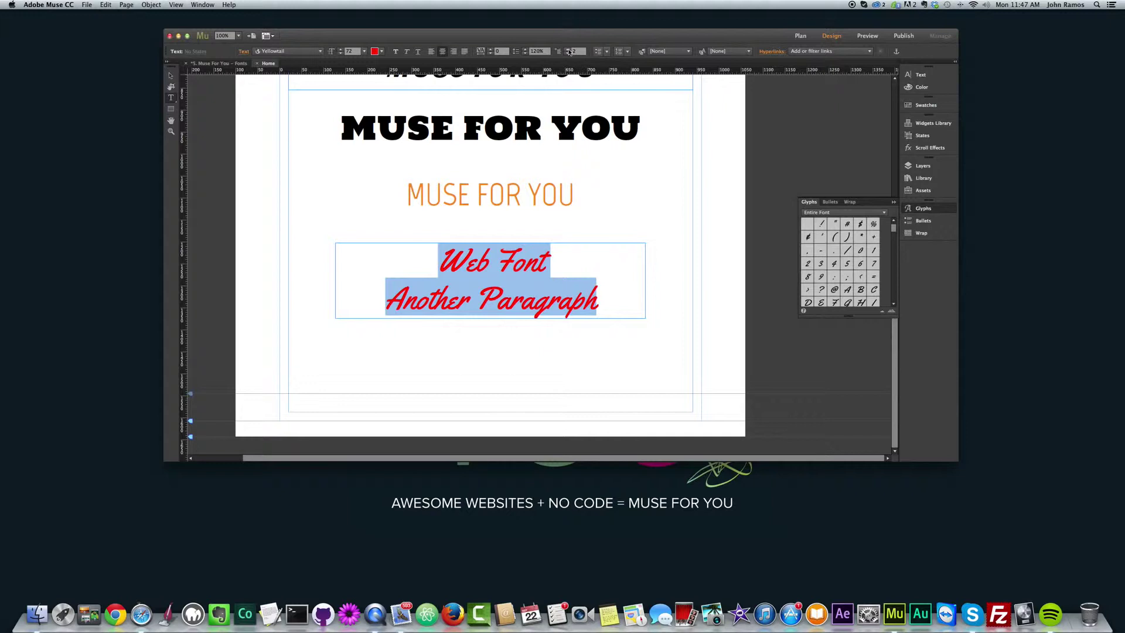
{"action": "left_click", "coordinate": [568, 53]}
{"action": "left_click", "coordinate": [568, 53]}
{"action": "left_click", "coordinate": [568, 53]}
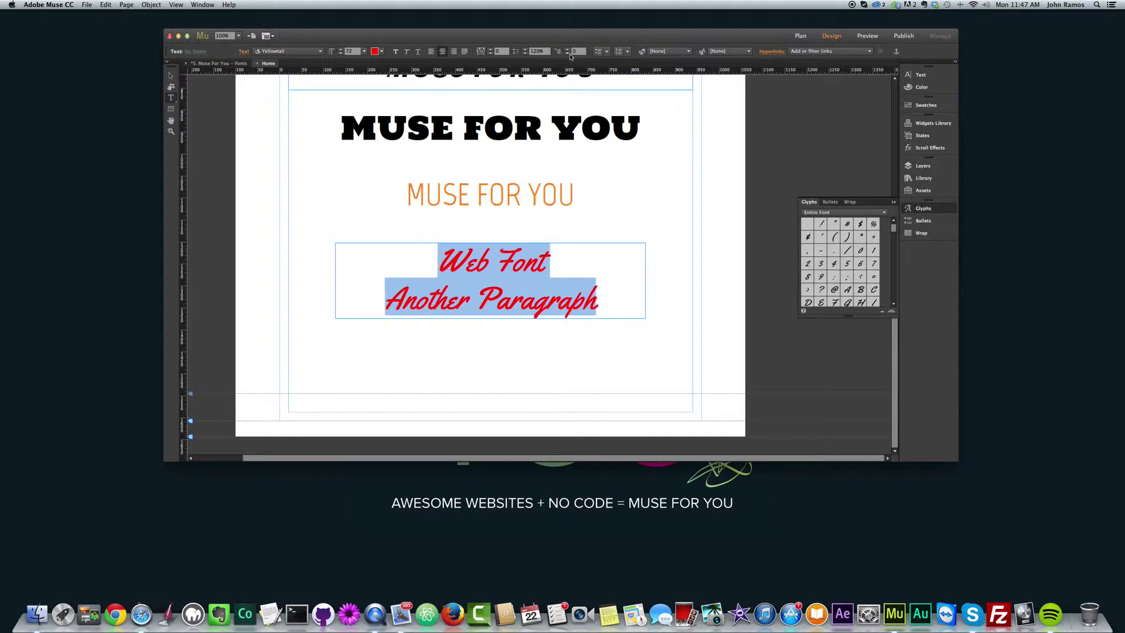
Step: Try bulleted and numbered lists on both lines, then remove them
{"action": "left_click", "coordinate": [601, 53]}
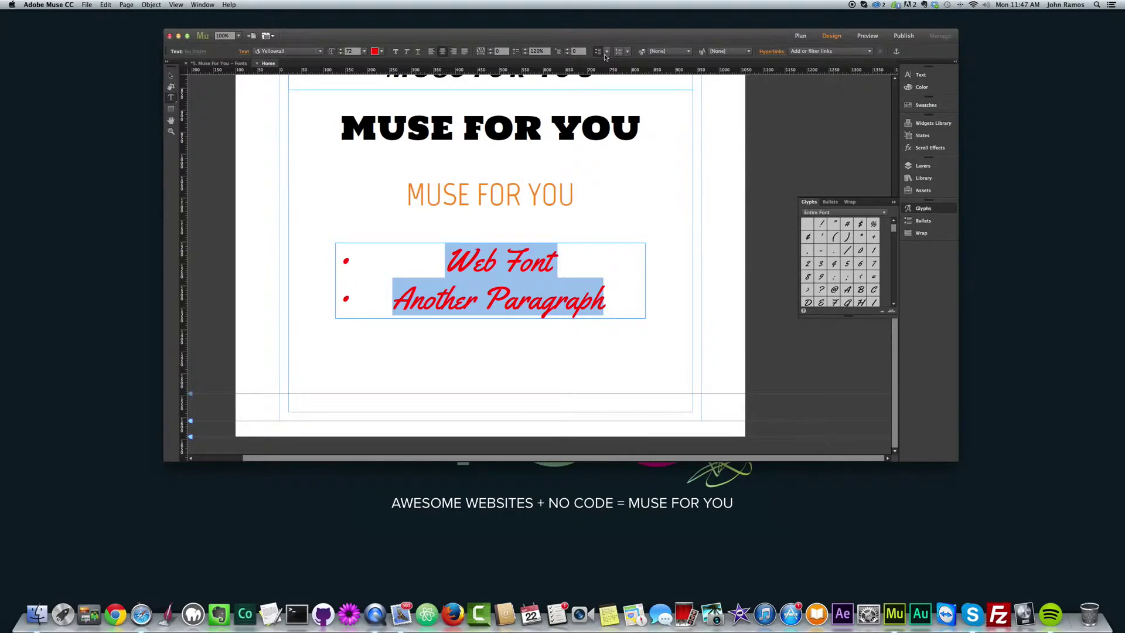
{"action": "left_click", "coordinate": [599, 52]}
{"action": "left_click", "coordinate": [620, 52]}
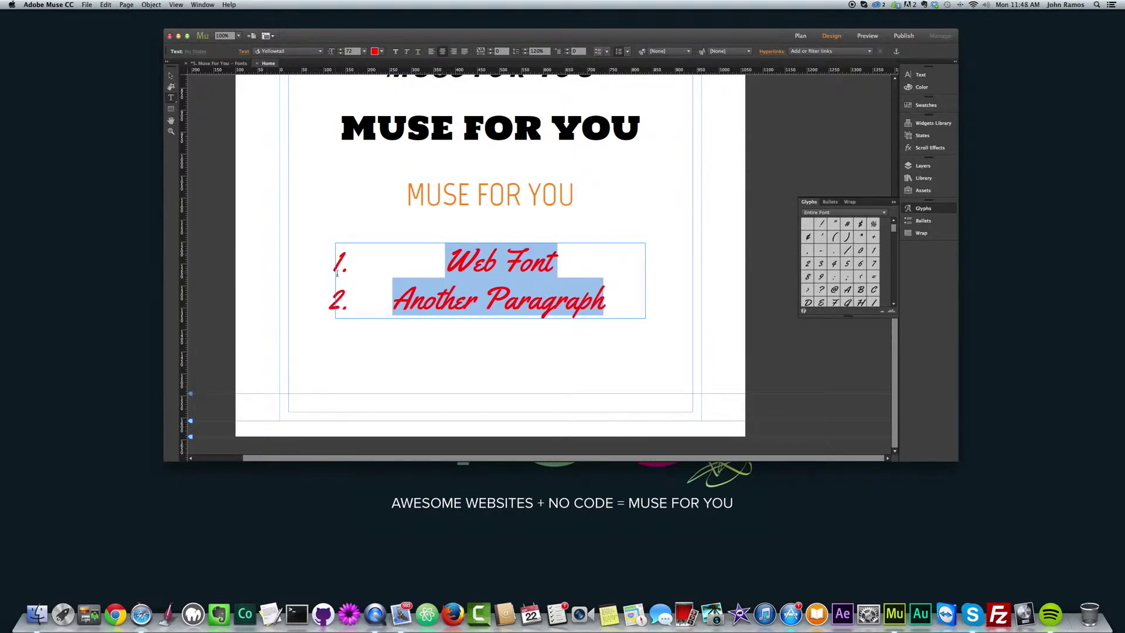
{"action": "left_click", "coordinate": [621, 52]}
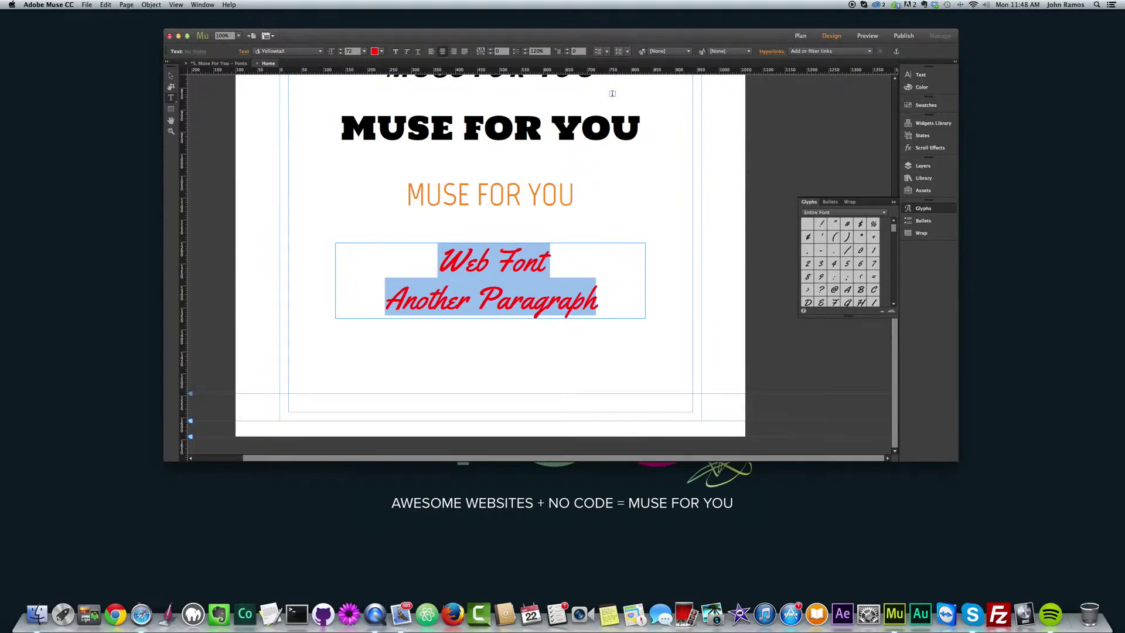
{"action": "left_click", "coordinate": [687, 52]}
{"action": "left_click", "coordinate": [688, 51]}
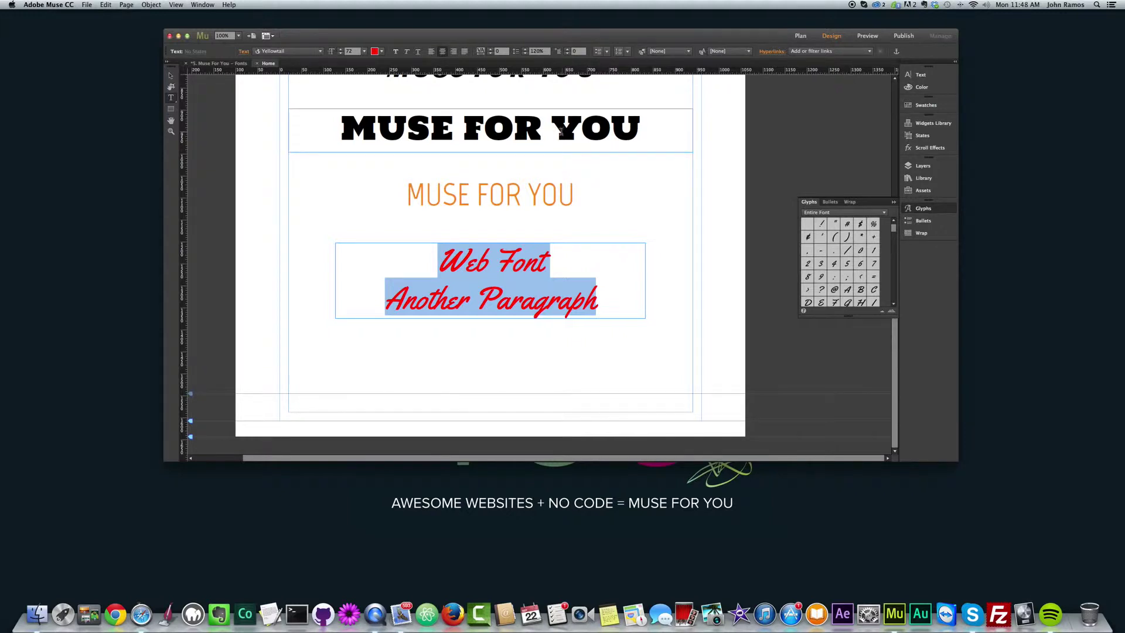
{"action": "left_click", "coordinate": [427, 258]}
{"action": "key", "text": "Right"}
Step: Delete 'Another Paragraph' and change Web Font from red to black
{"action": "left_click_drag", "start_coordinate": [596, 299], "coordinate": [382, 284]}
{"action": "key", "text": "BackSpace"}
{"action": "key", "text": "BackSpace"}
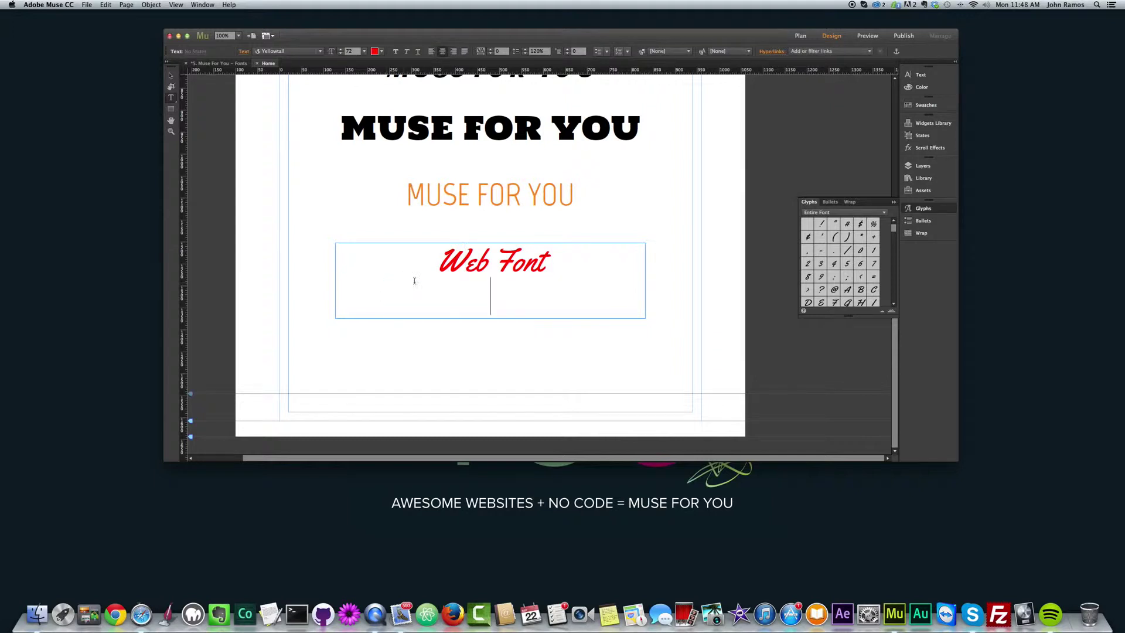
{"action": "left_click", "coordinate": [554, 254]}
{"action": "left_click_drag", "start_coordinate": [553, 254], "coordinate": [438, 261]}
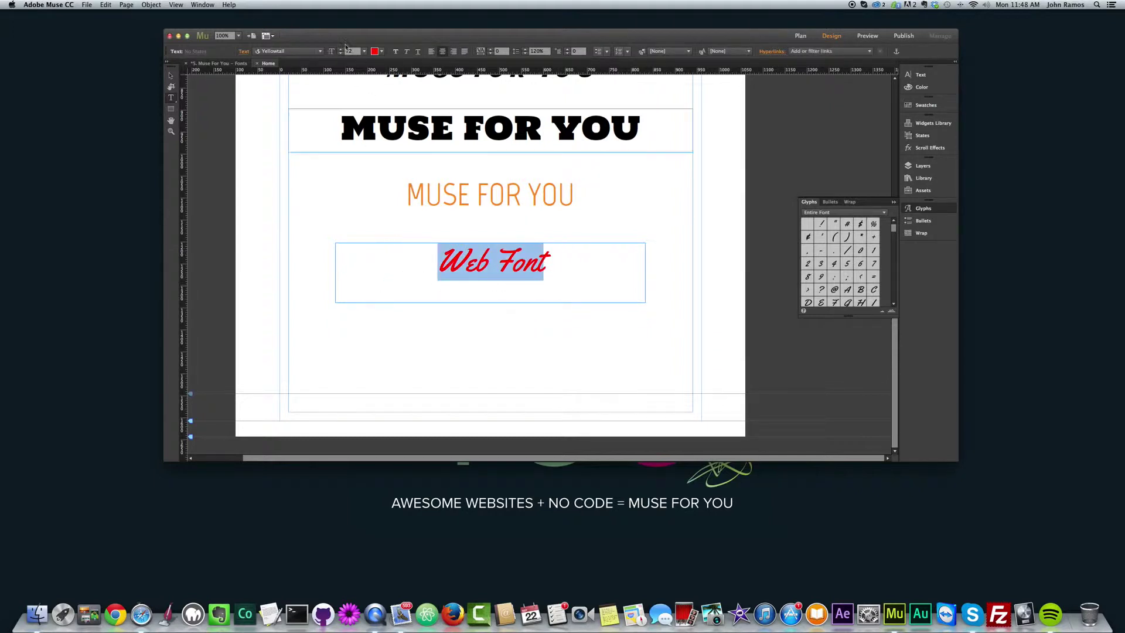
{"action": "left_click", "coordinate": [376, 51]}
{"action": "left_click", "coordinate": [499, 64]}
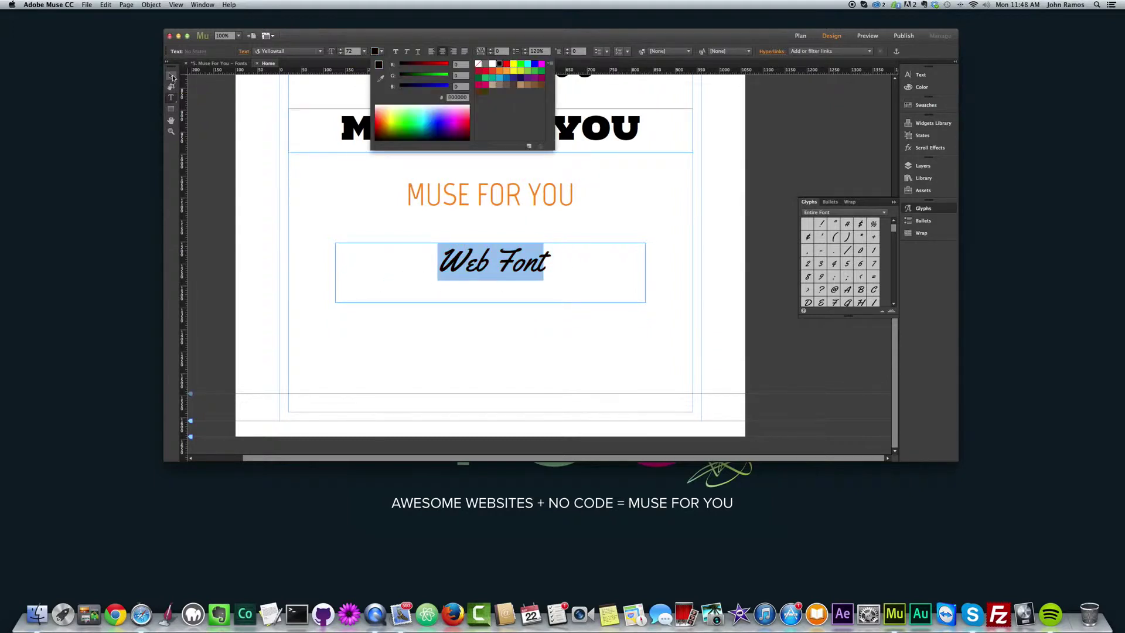
{"action": "left_click", "coordinate": [171, 76]}
Step: Shrink the text frame's height to fit the single Web Font line
{"action": "left_click", "coordinate": [172, 76]}
{"action": "left_click", "coordinate": [498, 280]}
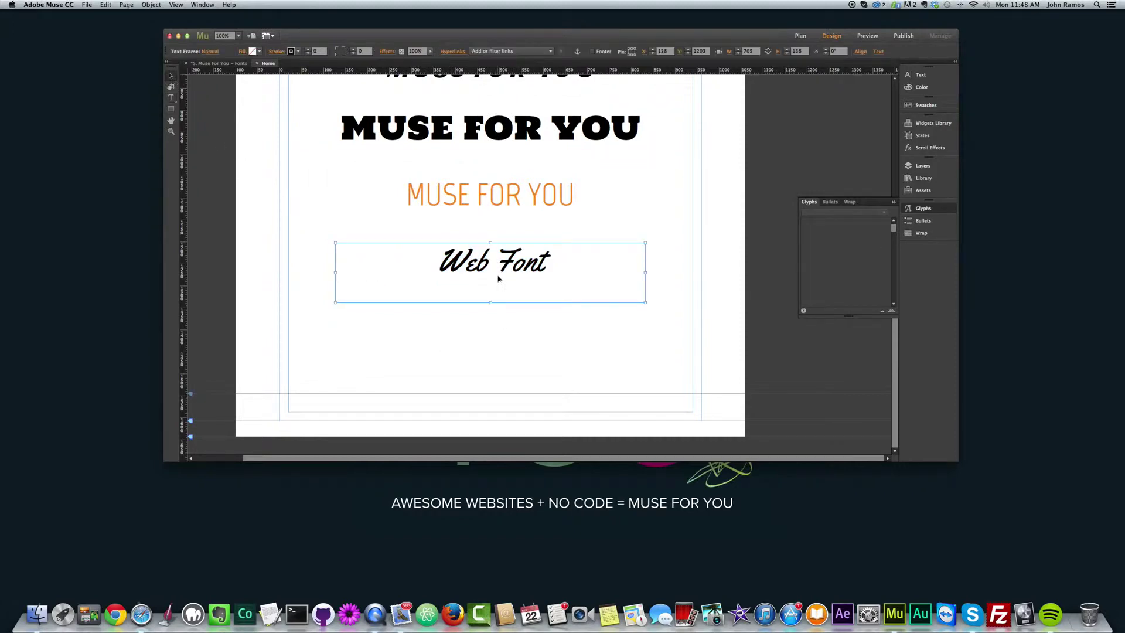
{"action": "mouse_move", "coordinate": [488, 303]}
{"action": "left_mouse_down"}
{"action": "mouse_move", "coordinate": [490, 282]}
{"action": "mouse_move", "coordinate": [479, 283]}
{"action": "left_mouse_up"}
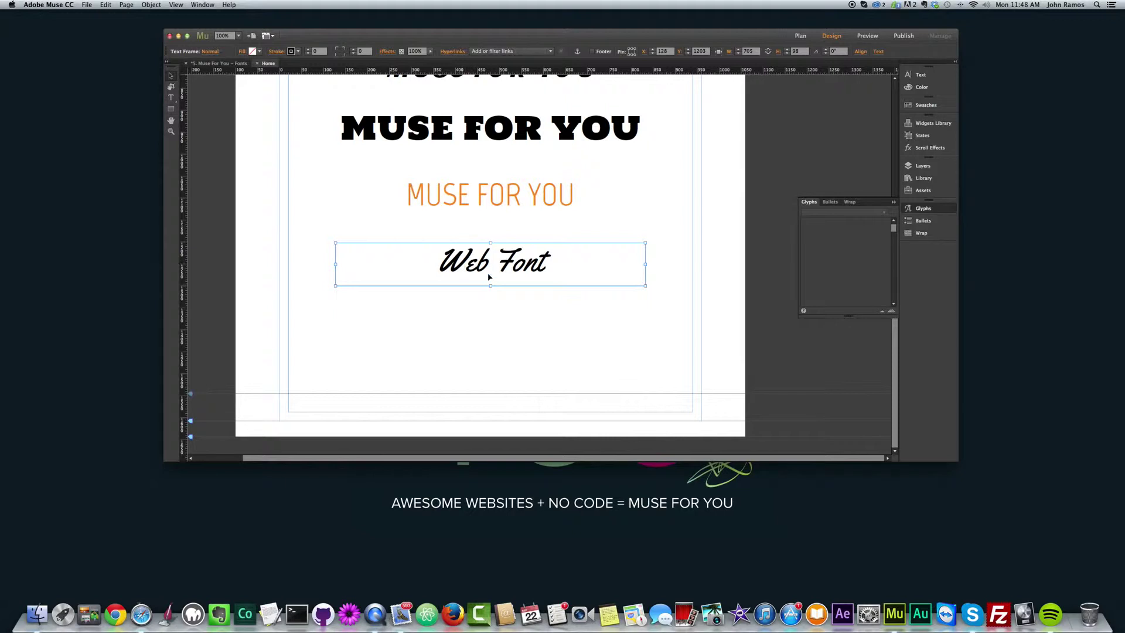
{"action": "left_click_drag", "start_coordinate": [492, 287], "coordinate": [489, 286]}
Step: Select all of Web Font and scroll the font list up to Add Web Fonts
{"action": "double_click", "coordinate": [448, 258]}
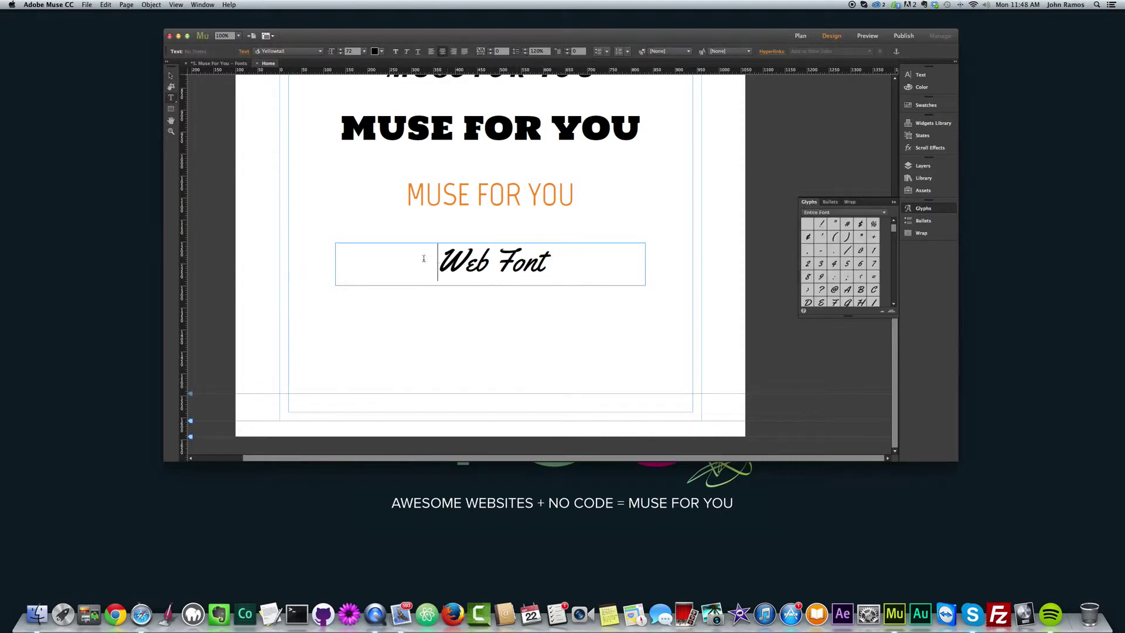
{"action": "key", "text": "super+a"}
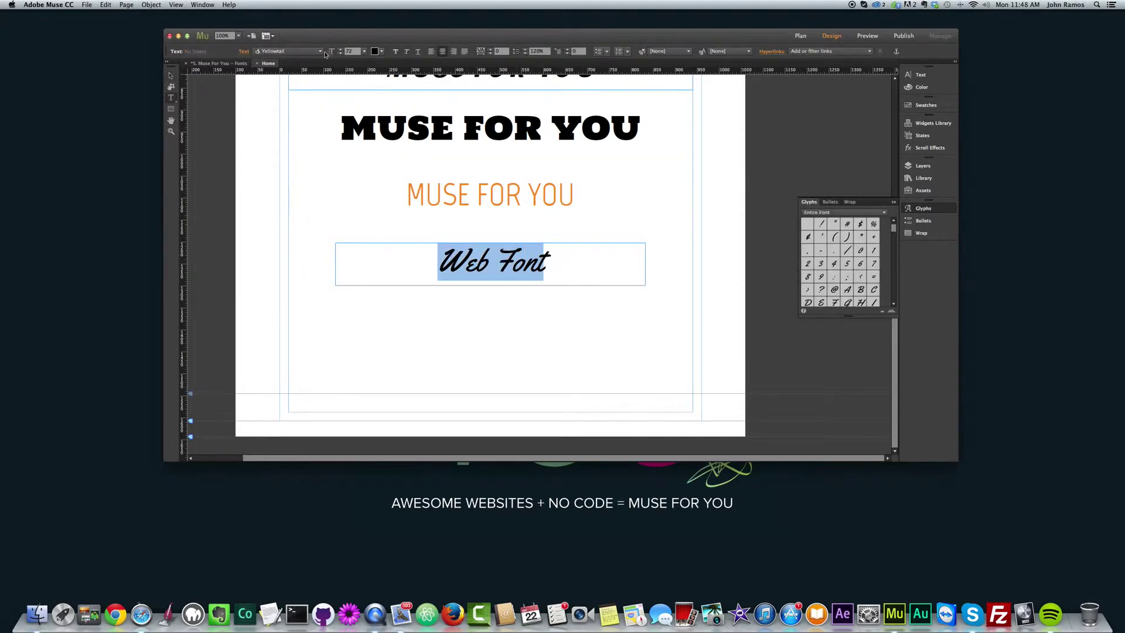
{"action": "left_click", "coordinate": [320, 51]}
{"action": "scroll", "coordinate": [316, 155], "scroll_direction": "up", "scroll_amount": 3}
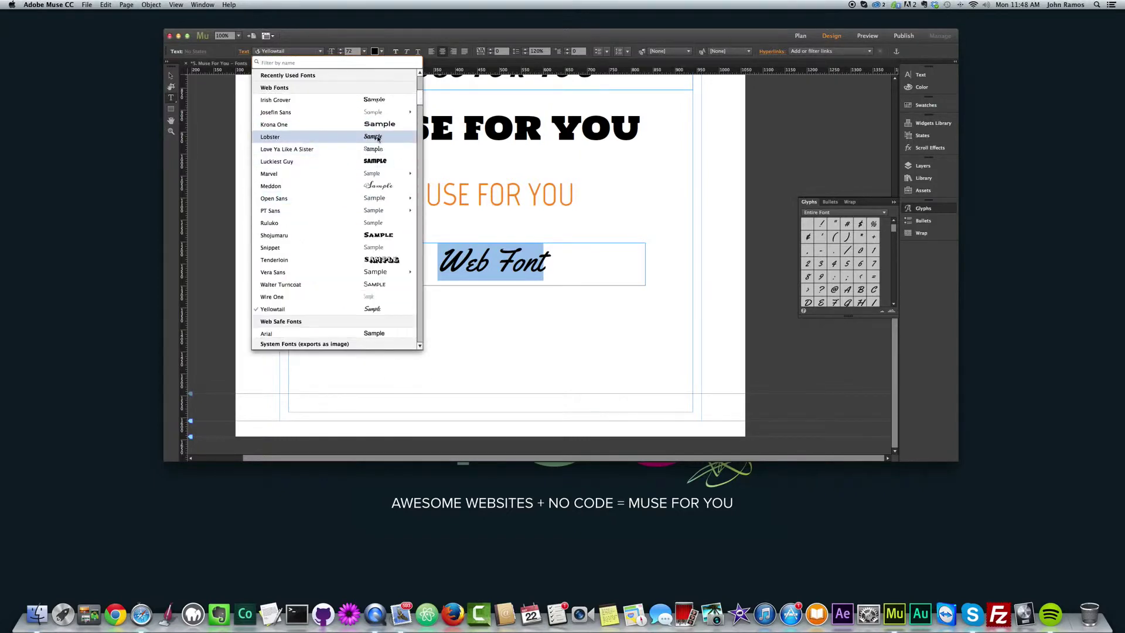
{"action": "scroll", "coordinate": [328, 176], "scroll_direction": "up", "scroll_amount": 5}
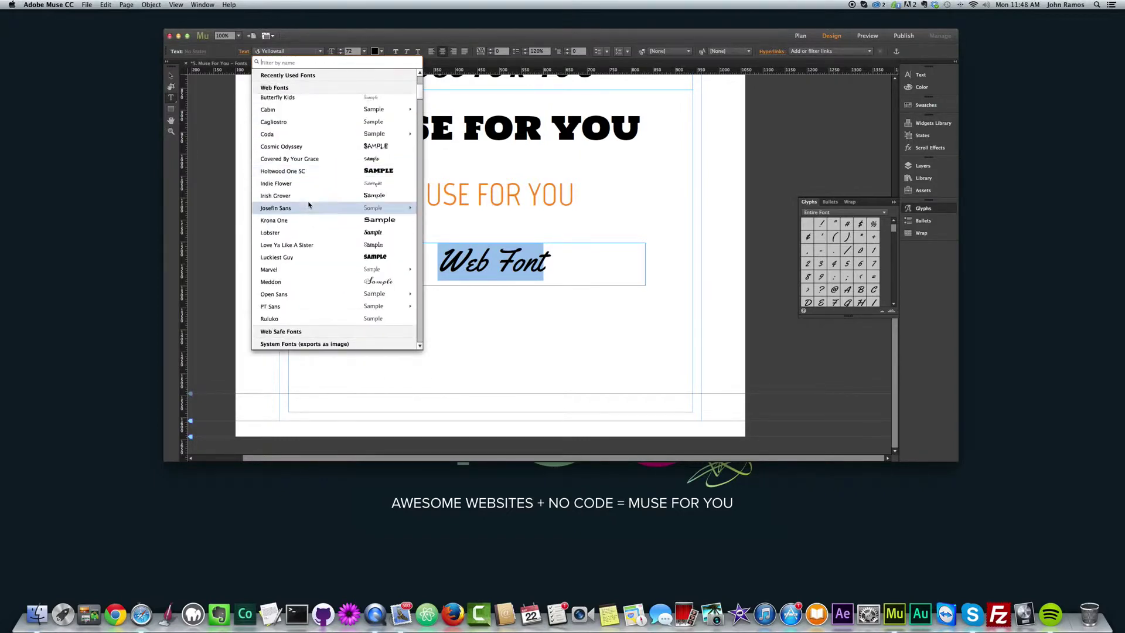
{"action": "scroll", "coordinate": [310, 202], "scroll_direction": "down", "scroll_amount": 3}
{"action": "scroll", "coordinate": [319, 199], "scroll_direction": "up", "scroll_amount": 6}
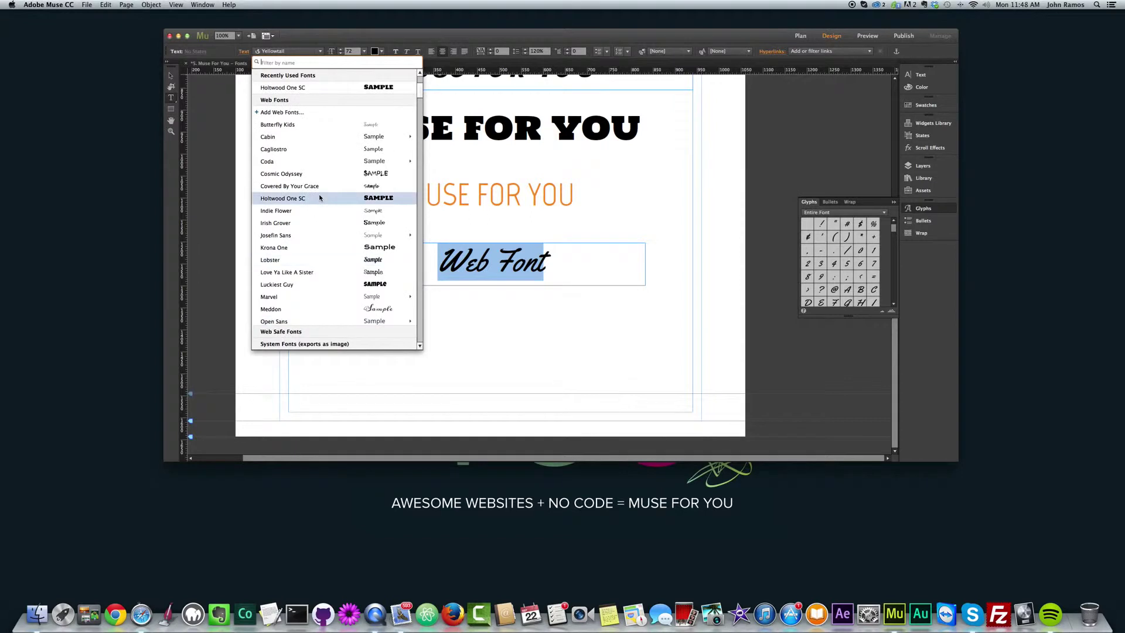
{"action": "scroll", "coordinate": [313, 188], "scroll_direction": "up", "scroll_amount": 5}
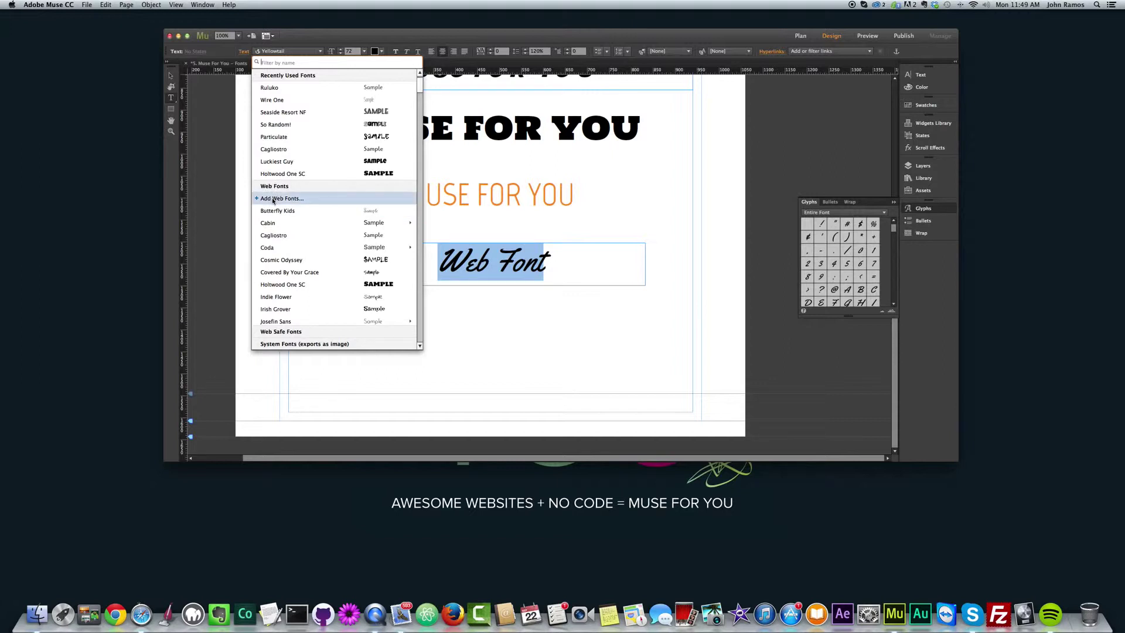
Step: Add five web font families, including De Walpergen's and Habibi, to the site
{"action": "left_click", "coordinate": [277, 200]}
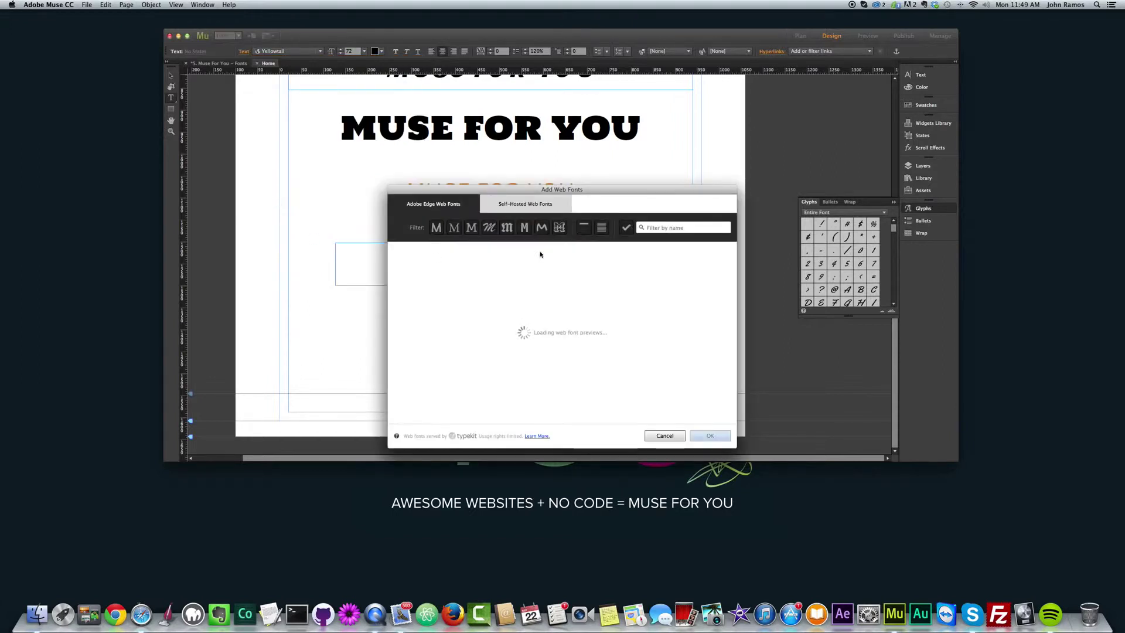
{"action": "left_click_drag", "start_coordinate": [503, 177], "coordinate": [496, 175]}
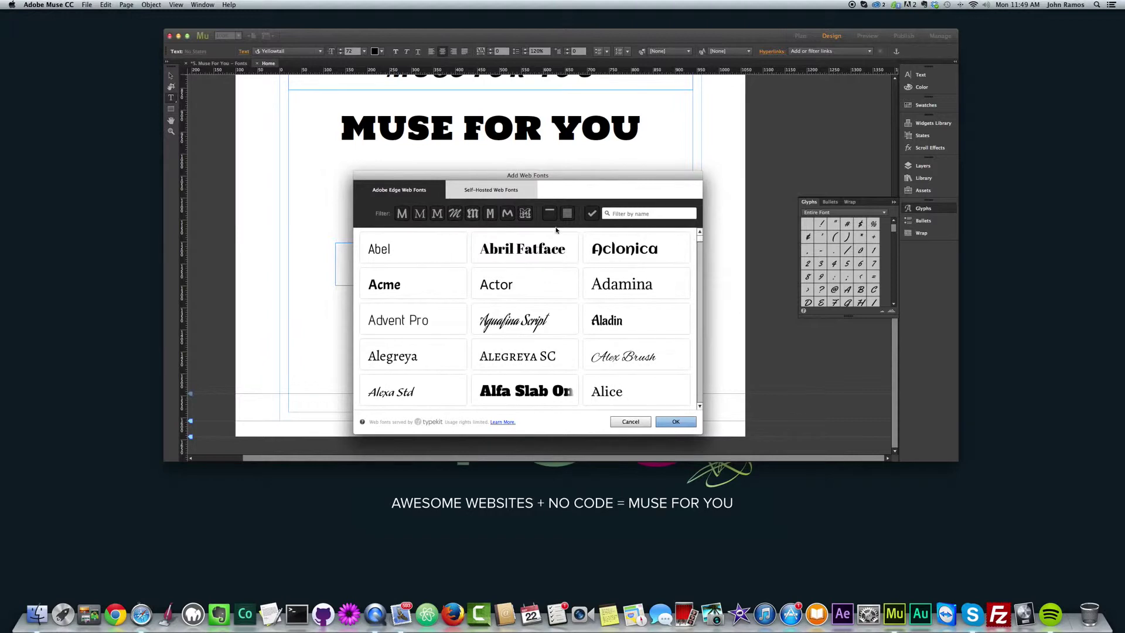
{"action": "left_click_drag", "start_coordinate": [700, 238], "coordinate": [700, 282]}
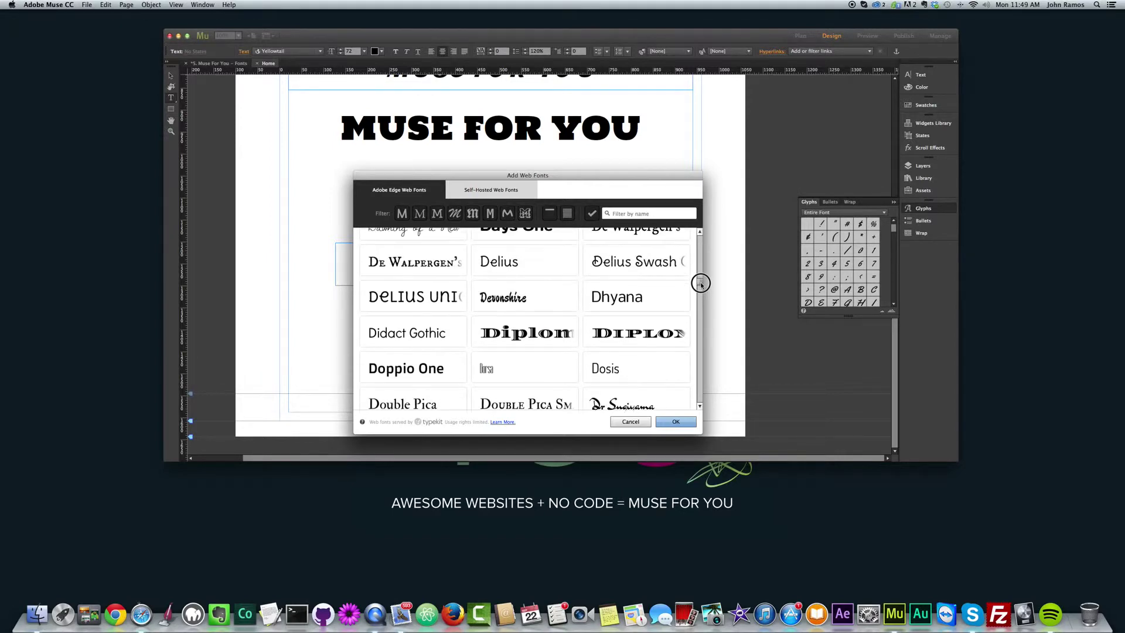
{"action": "left_click", "coordinate": [458, 268]}
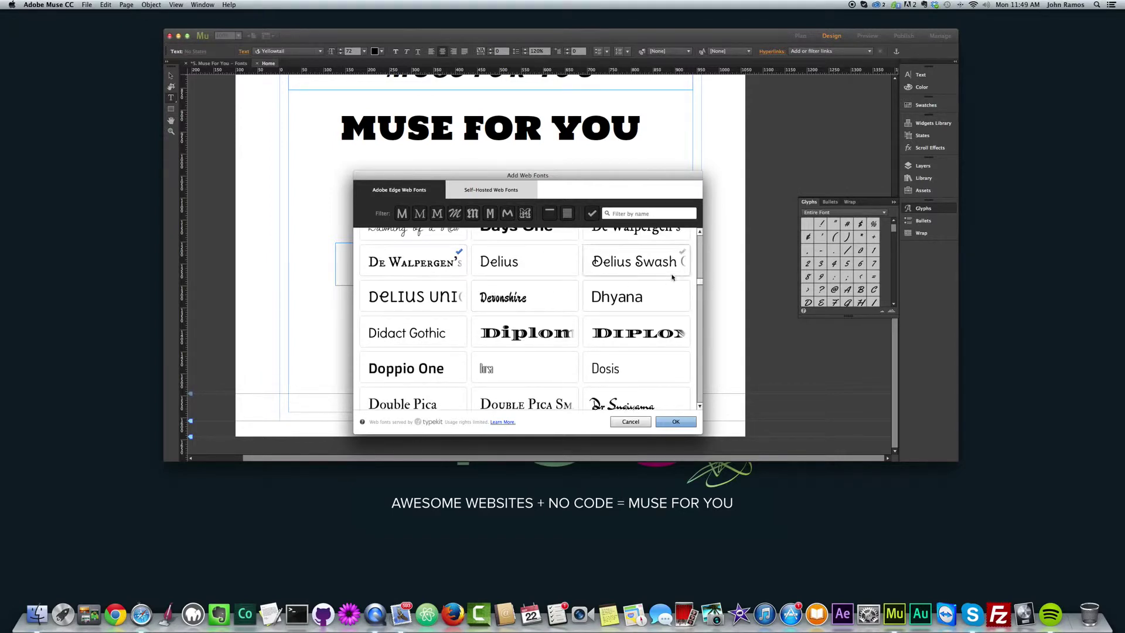
{"action": "left_click_drag", "start_coordinate": [700, 280], "coordinate": [699, 287]}
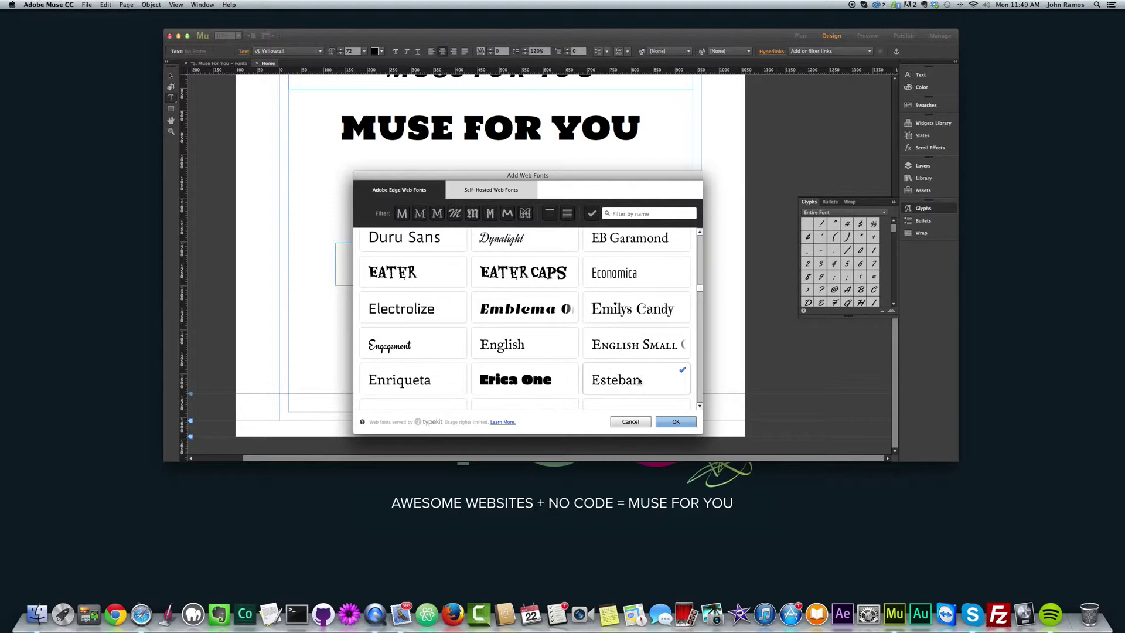
{"action": "left_click_drag", "start_coordinate": [700, 286], "coordinate": [702, 308]}
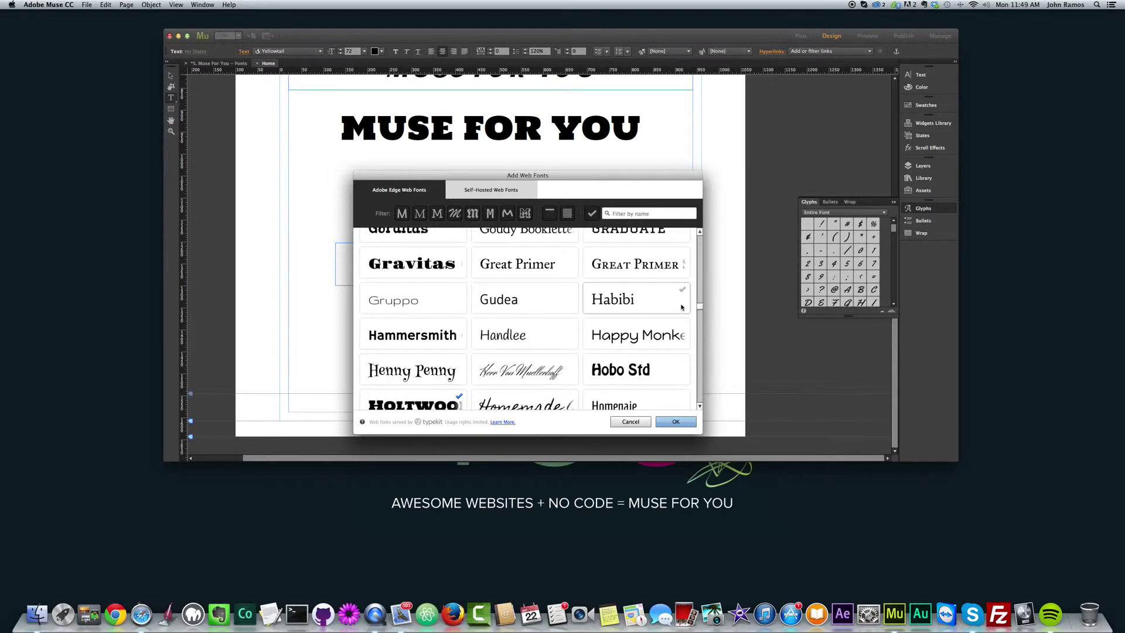
{"action": "left_click", "coordinate": [681, 296]}
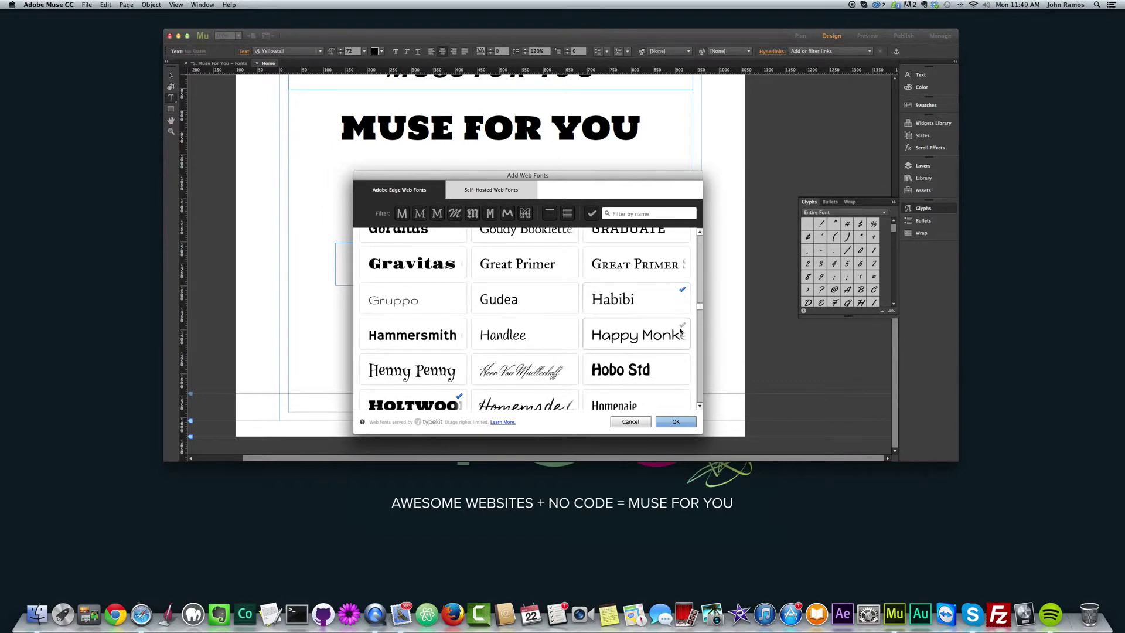
{"action": "left_click", "coordinate": [674, 421]}
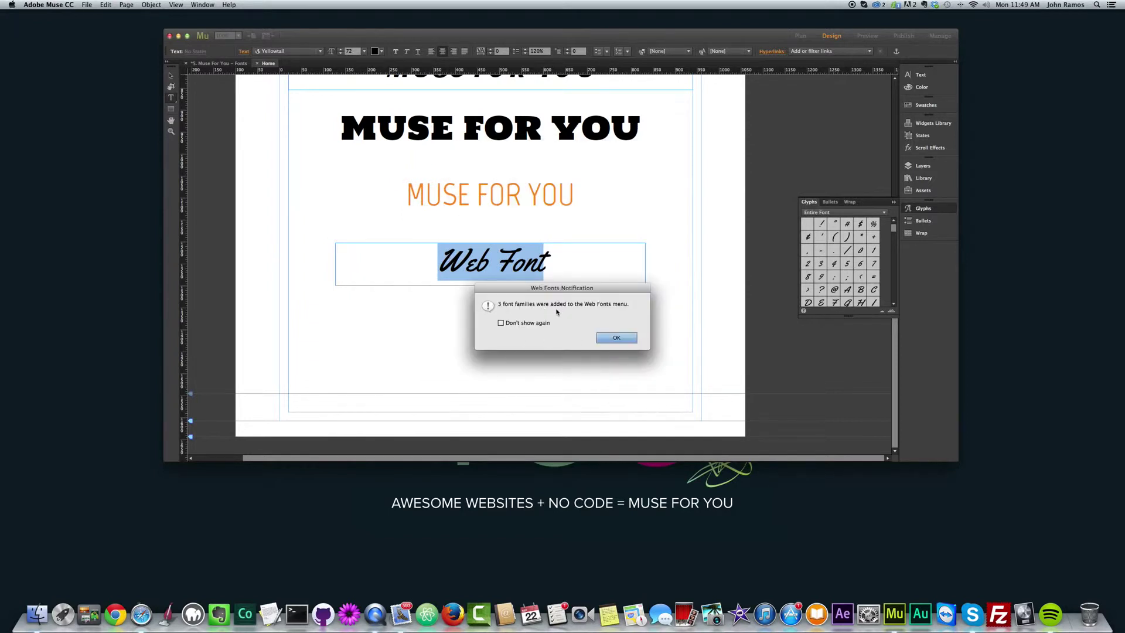
Step: Try Habibi on the 'Web Font' text, then set it in De Walpergen's Pica Small Caps
{"action": "left_click", "coordinate": [619, 338]}
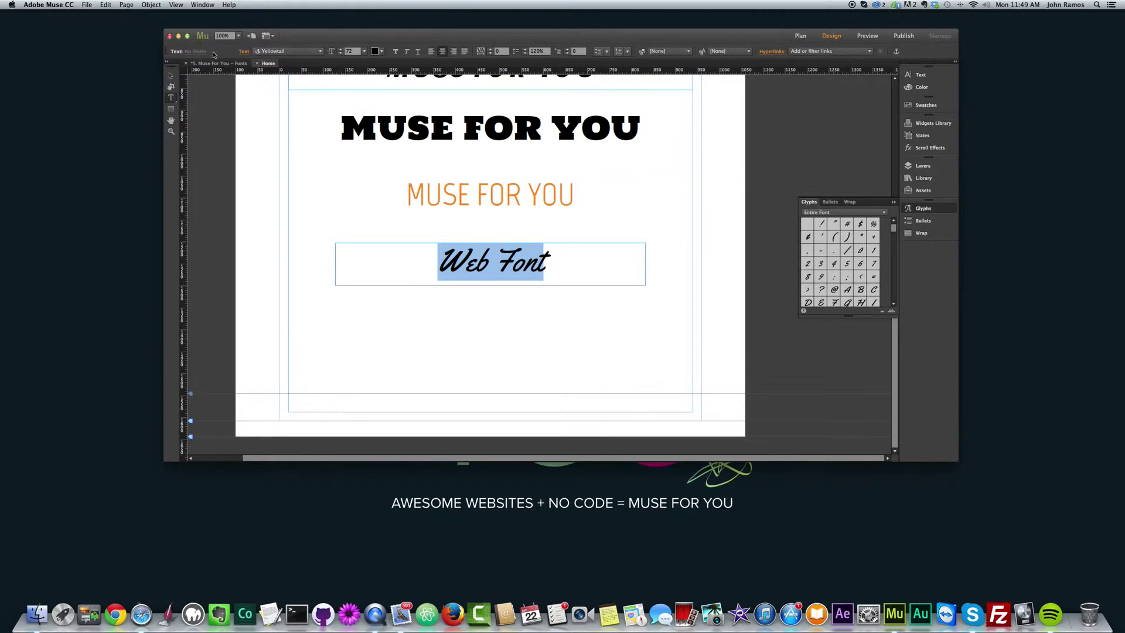
{"action": "left_click", "coordinate": [319, 52]}
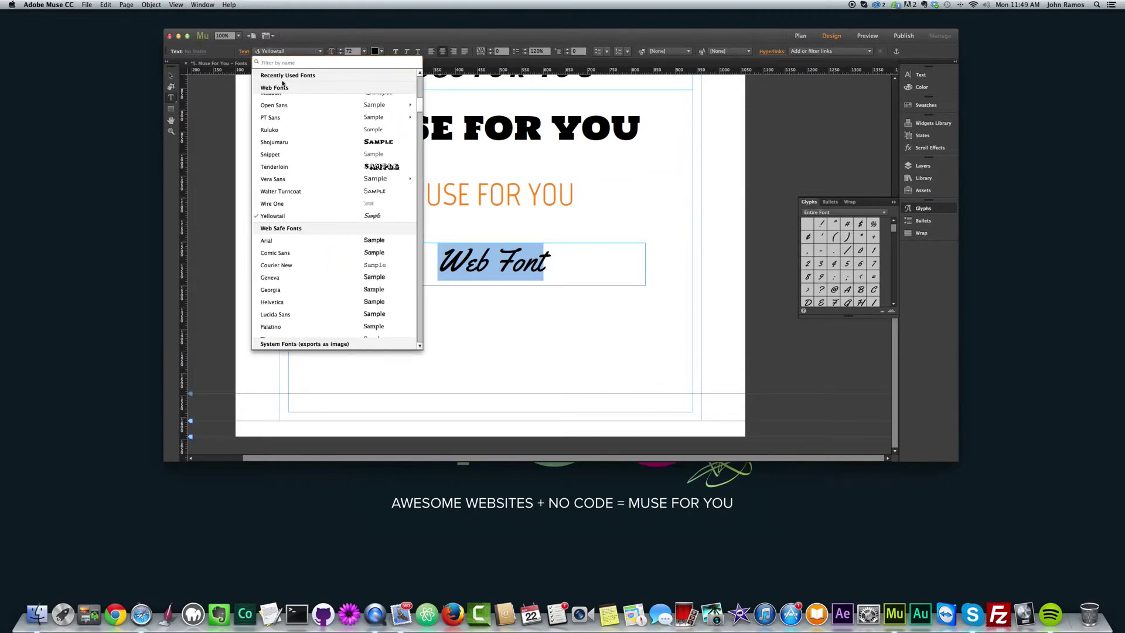
{"action": "scroll", "coordinate": [338, 176], "scroll_direction": "up", "scroll_amount": 4}
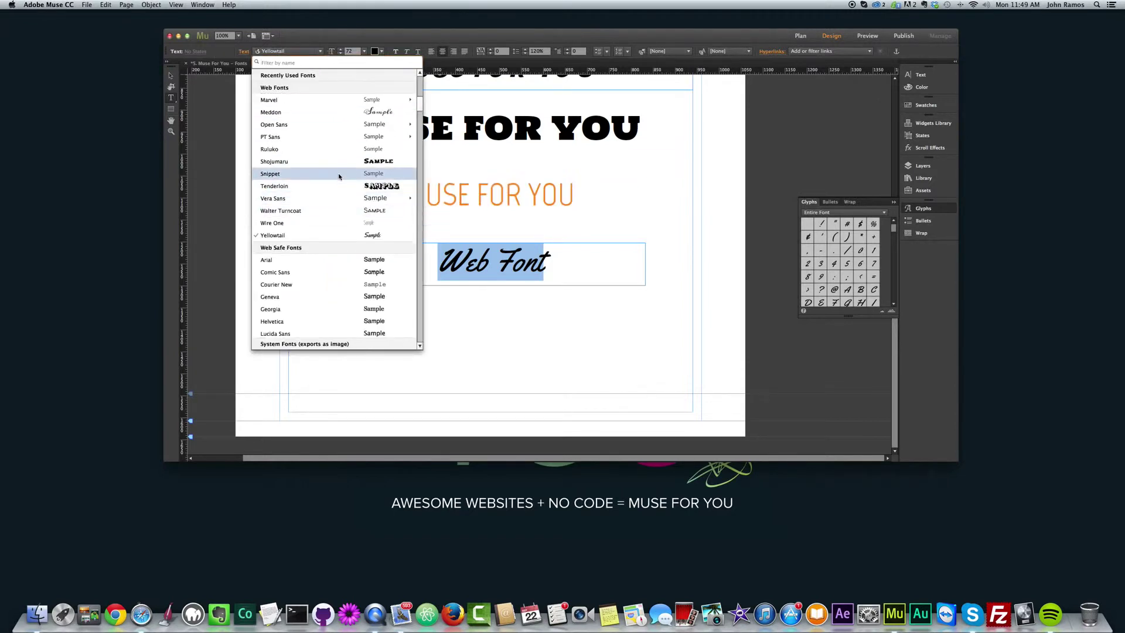
{"action": "scroll", "coordinate": [337, 174], "scroll_direction": "up", "scroll_amount": 7}
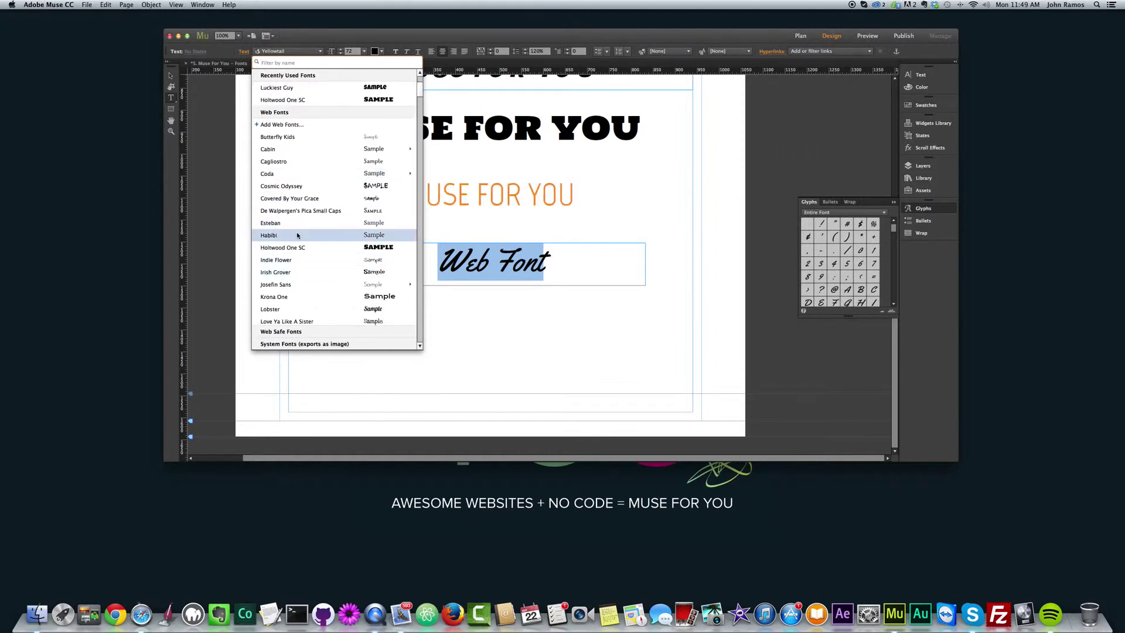
{"action": "left_click", "coordinate": [297, 236]}
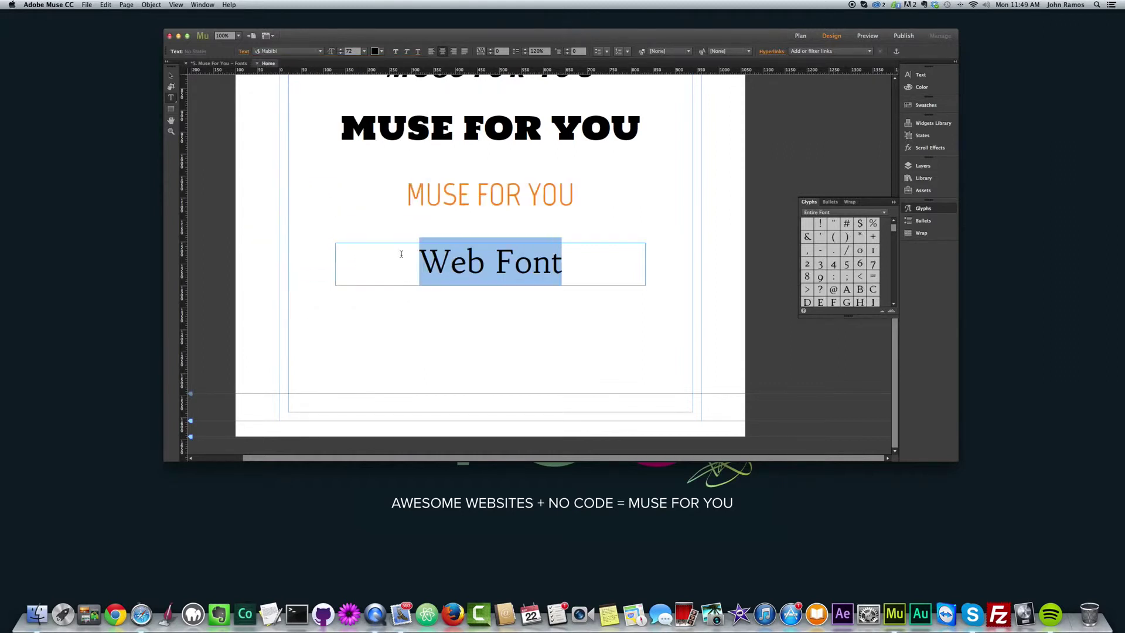
{"action": "left_click", "coordinate": [319, 51]}
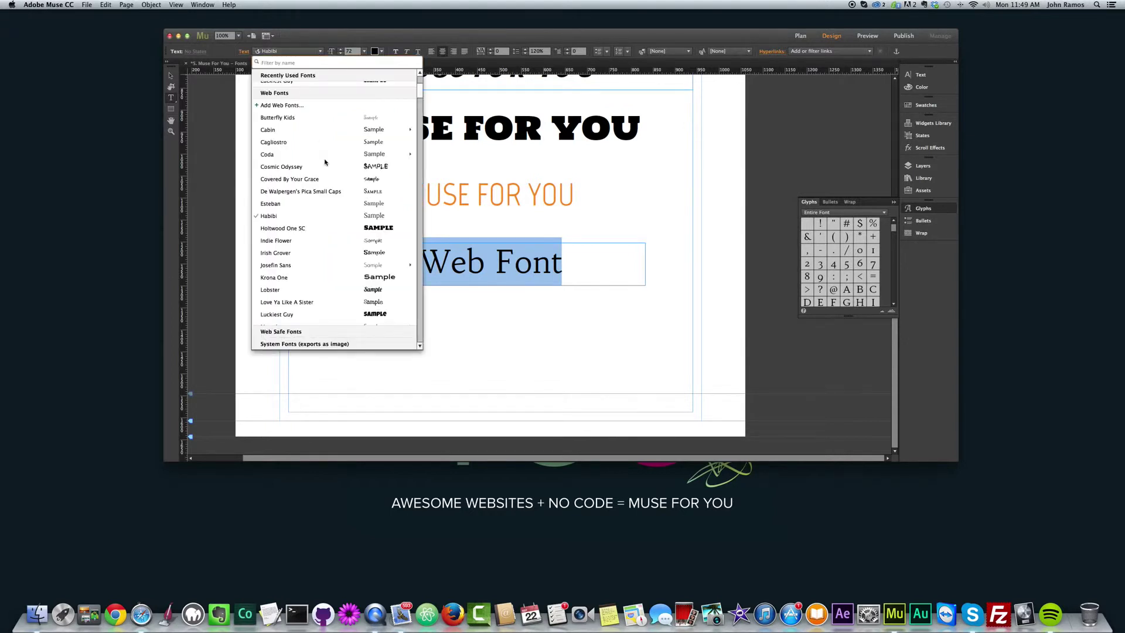
{"action": "left_click", "coordinate": [300, 191]}
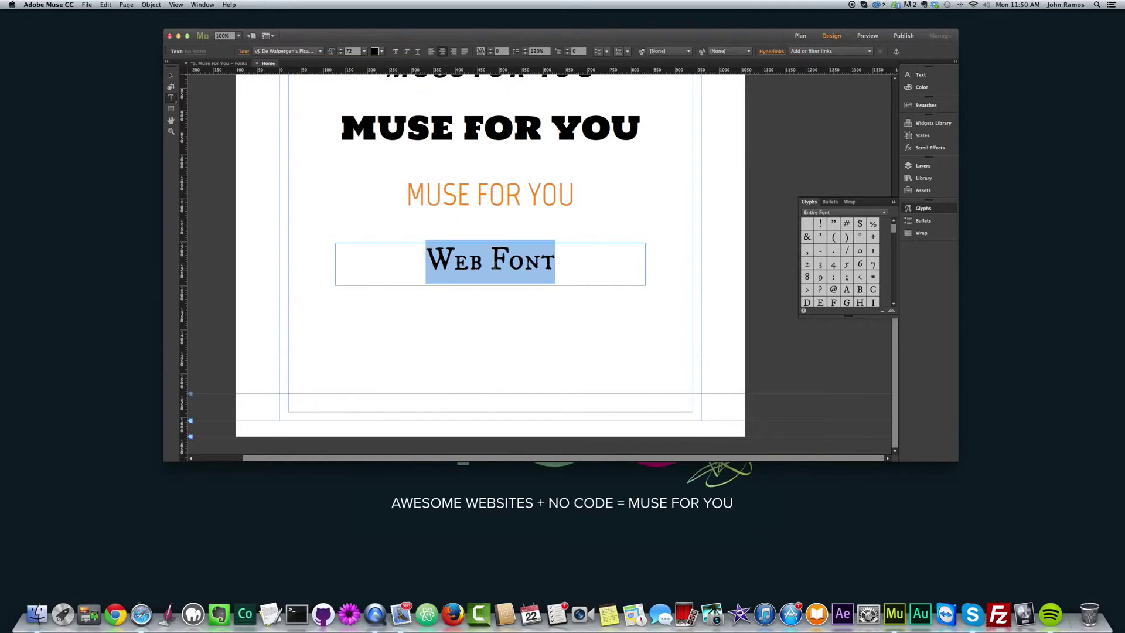
Step: Colour the 'Web Font' text orange-red
{"action": "left_click", "coordinate": [376, 52]}
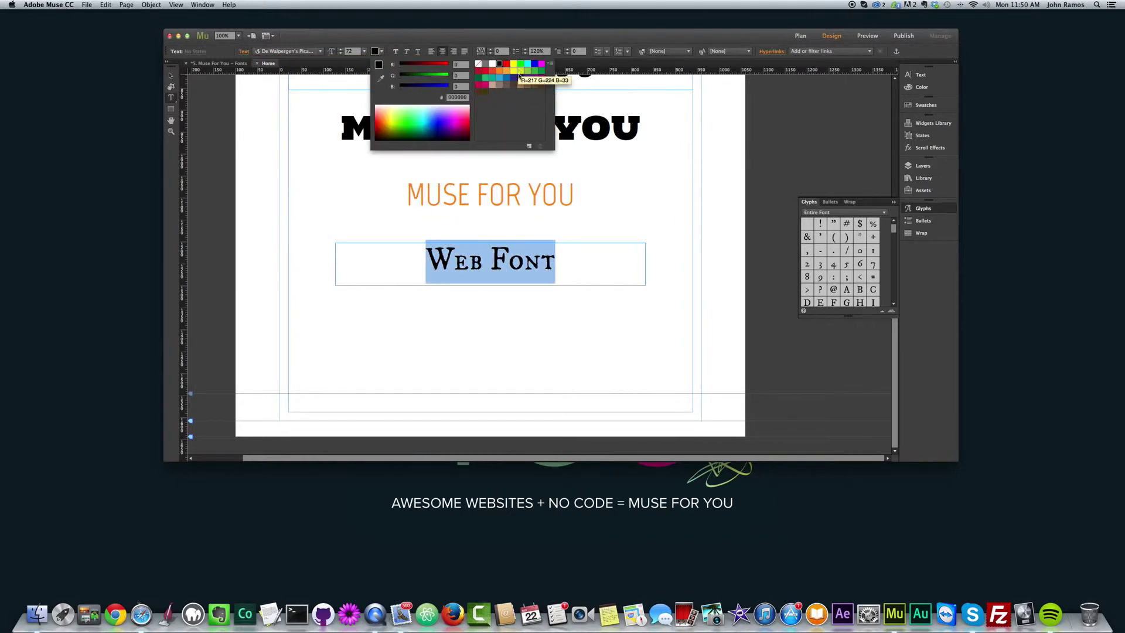
{"action": "left_click", "coordinate": [493, 71]}
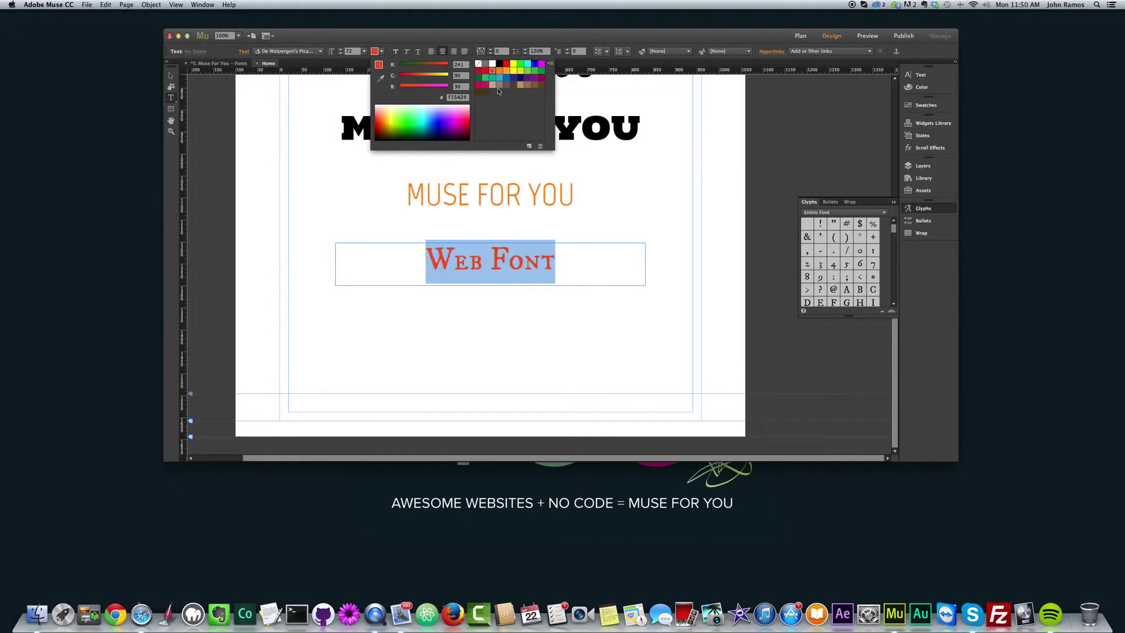
{"action": "left_click", "coordinate": [471, 238]}
{"action": "left_click", "coordinate": [472, 255]}
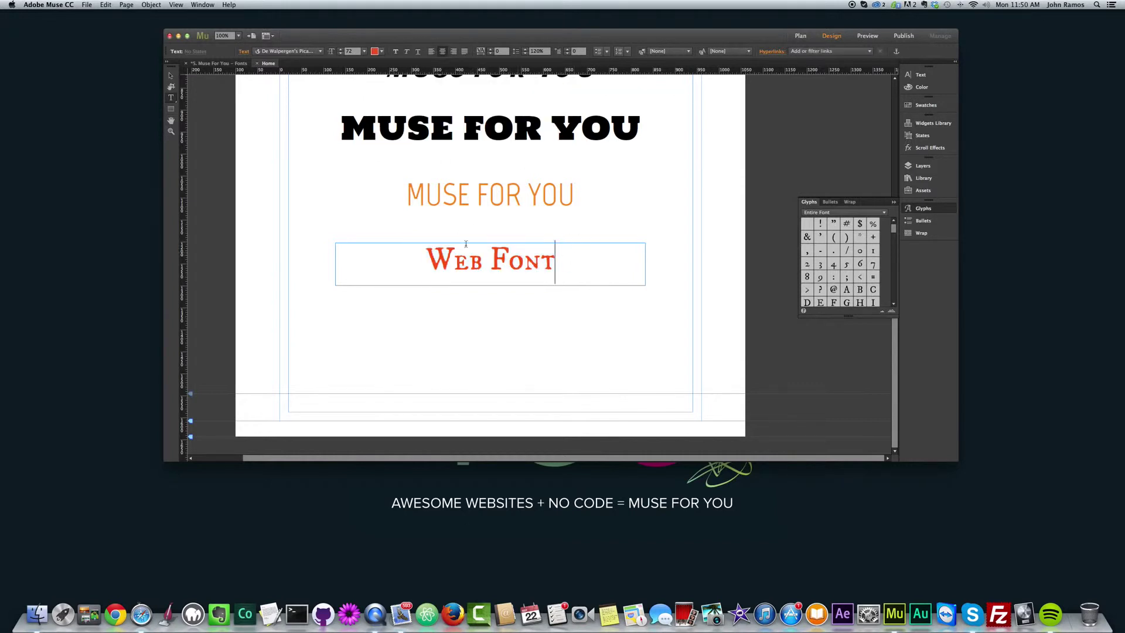
Step: Make the 'Web Font' frame slightly shorter and reselect all its text
{"action": "left_click", "coordinate": [170, 75]}
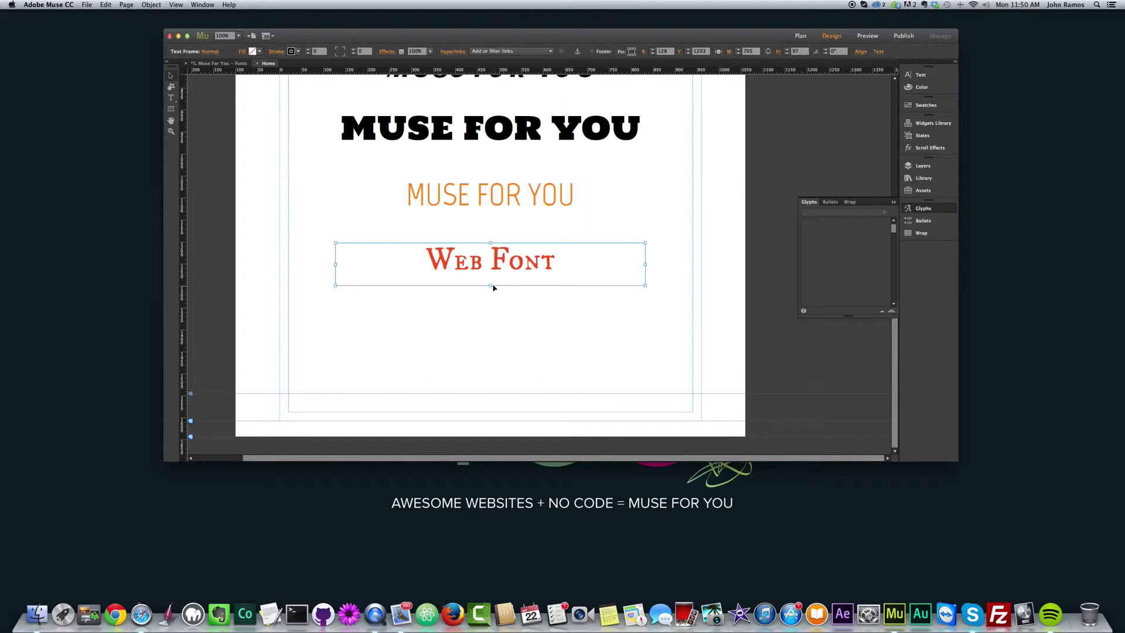
{"action": "left_click_drag", "start_coordinate": [492, 285], "coordinate": [491, 284]}
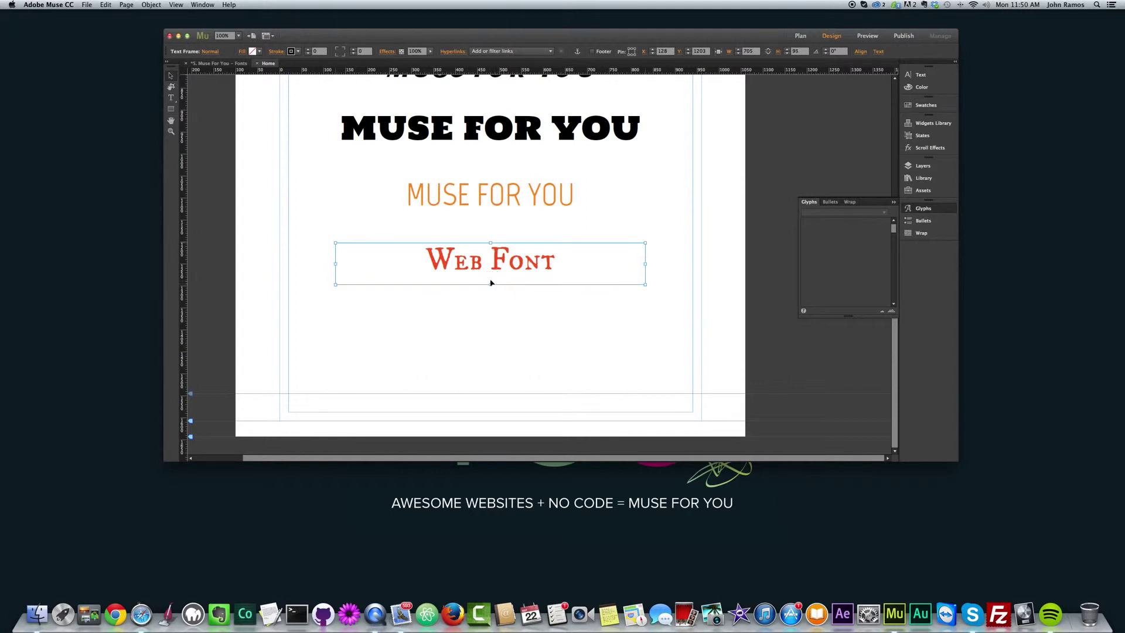
{"action": "double_click", "coordinate": [419, 255]}
{"action": "left_click_drag", "start_coordinate": [420, 257], "coordinate": [556, 264]}
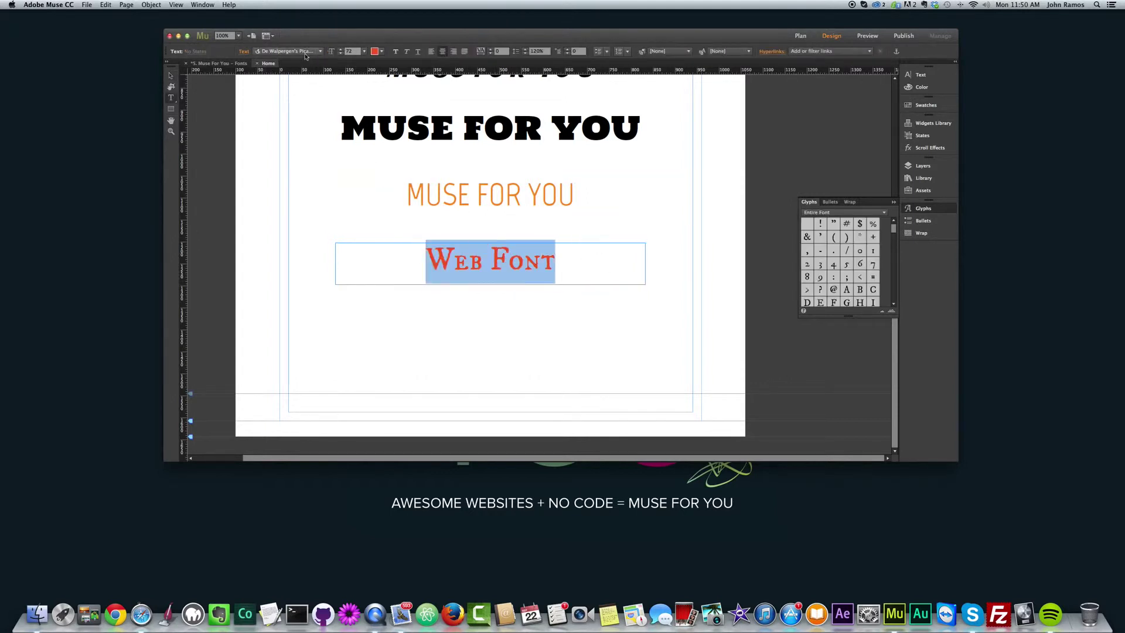
{"action": "left_click", "coordinate": [323, 54]}
{"action": "left_click", "coordinate": [288, 133]}
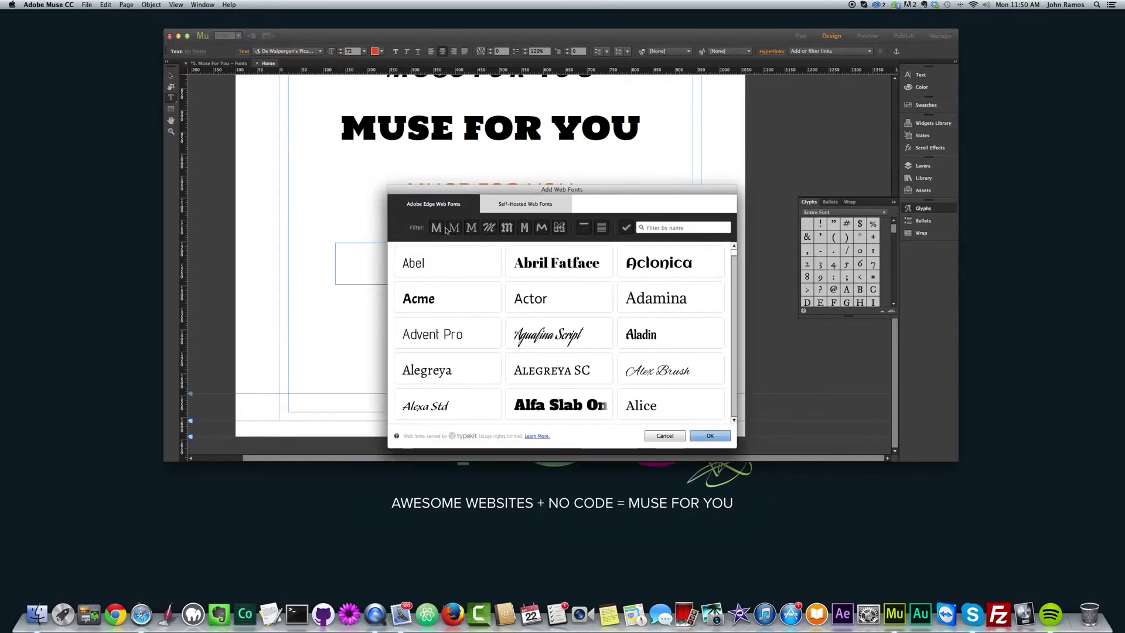
{"action": "left_click", "coordinate": [541, 229]}
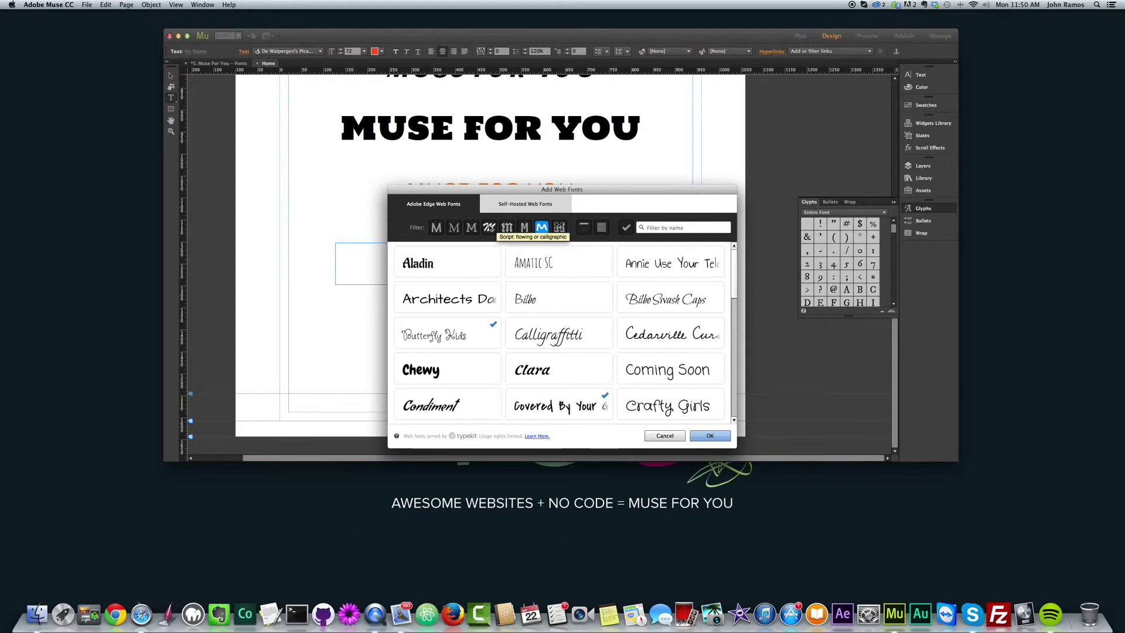
{"action": "left_click", "coordinate": [490, 228]}
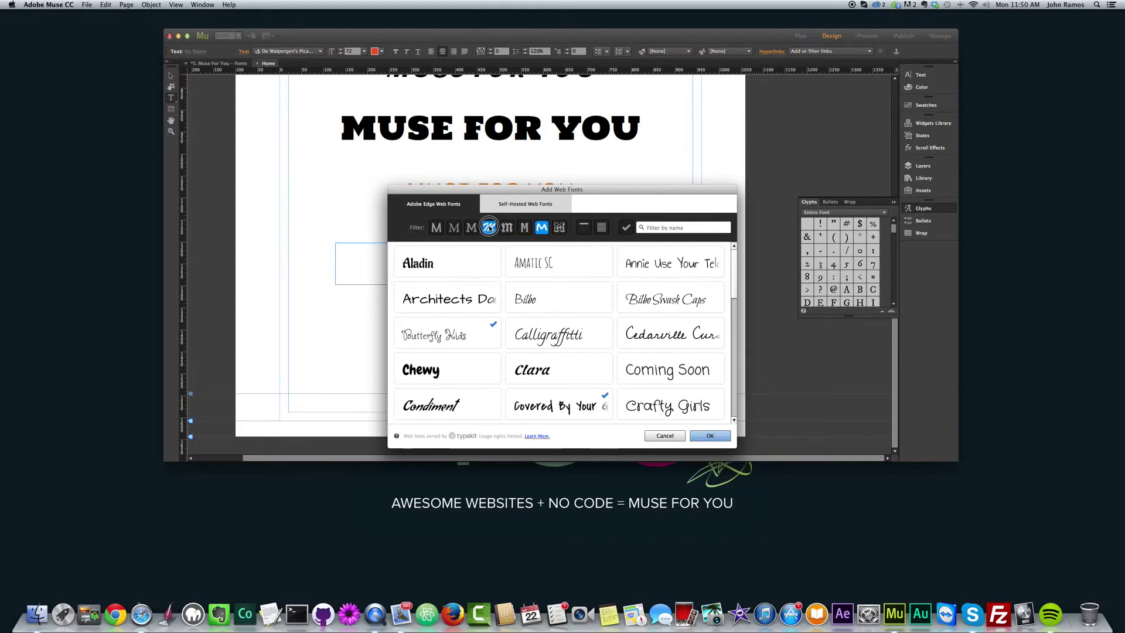
{"action": "left_click", "coordinate": [454, 228]}
{"action": "left_click", "coordinate": [436, 228]}
{"action": "left_click", "coordinate": [524, 228]}
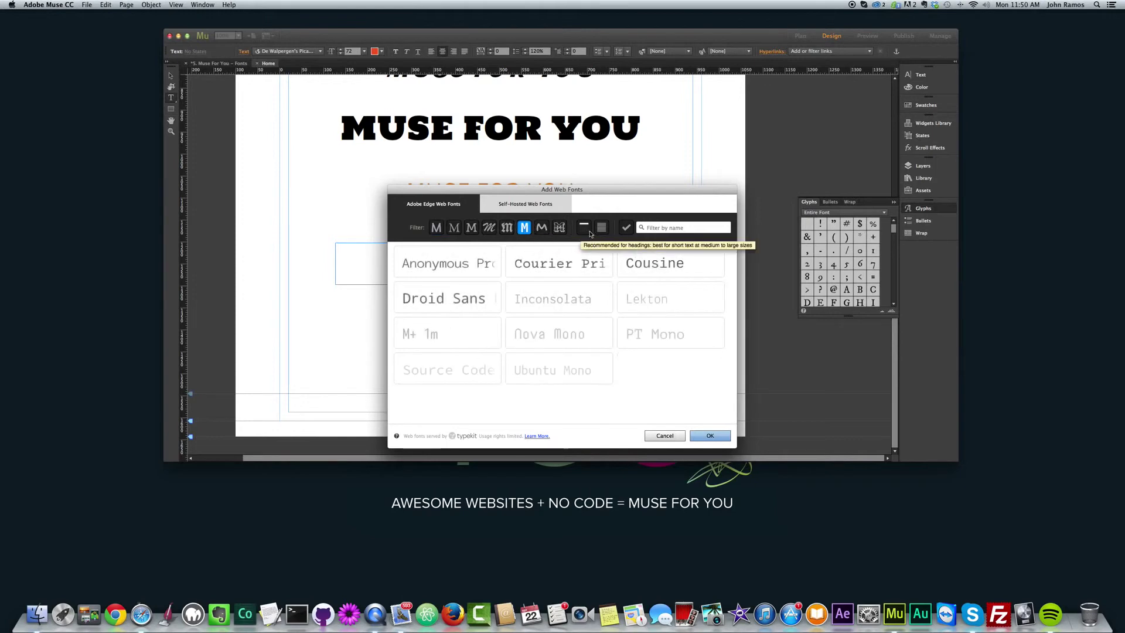
{"action": "left_click", "coordinate": [601, 228]}
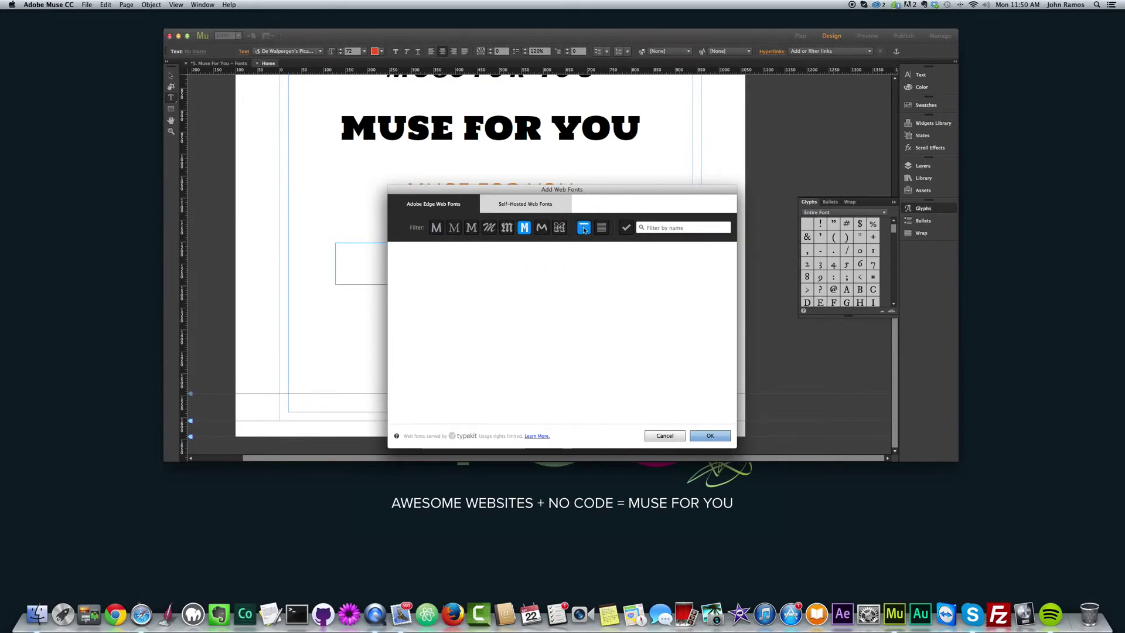
{"action": "left_click", "coordinate": [585, 229]}
{"action": "left_click", "coordinate": [585, 229]}
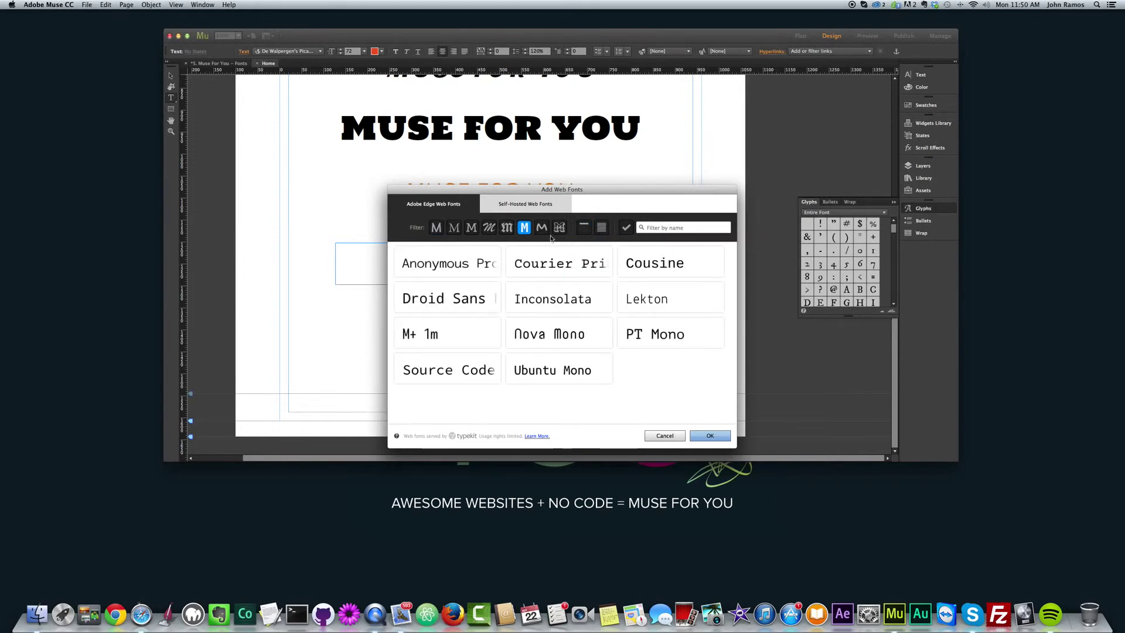
{"action": "left_click", "coordinate": [625, 228]}
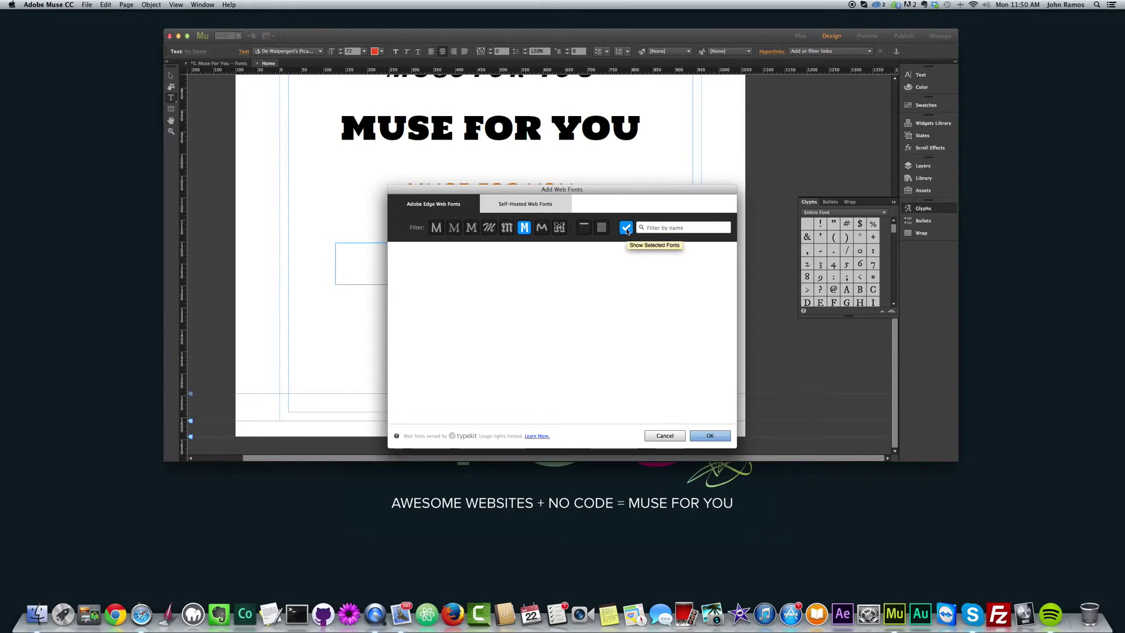
{"action": "left_click", "coordinate": [622, 227]}
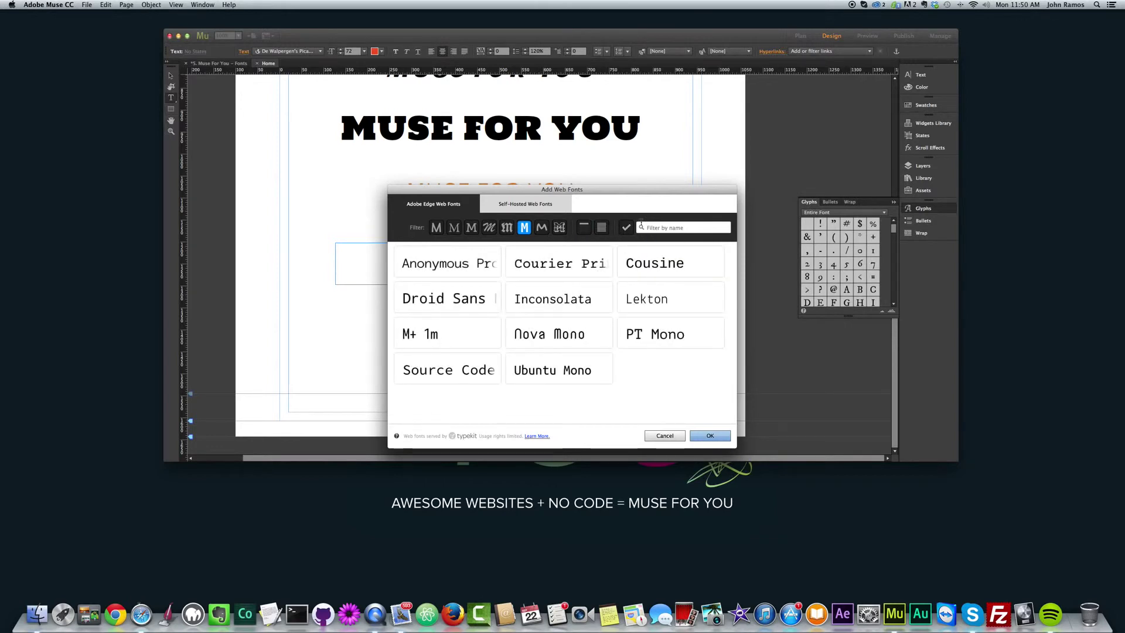
{"action": "left_click", "coordinate": [525, 204]}
{"action": "left_click", "coordinate": [433, 203]}
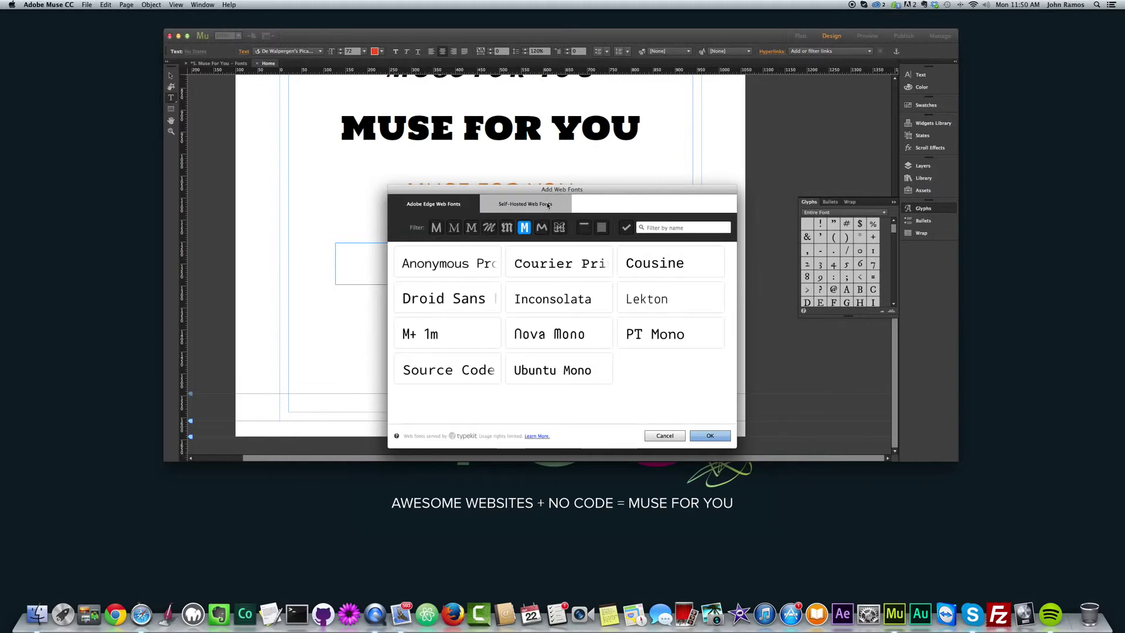
{"action": "left_click", "coordinate": [726, 434]}
{"action": "left_click", "coordinate": [171, 76]}
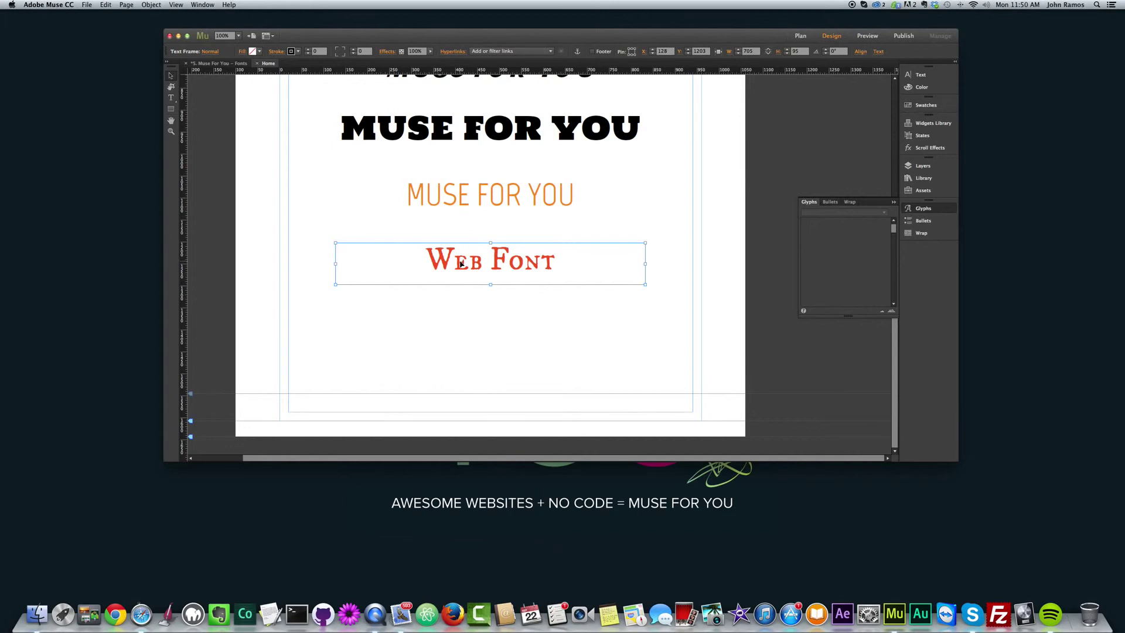
Step: Nudge the 'Web Font' frame up 2 px to centre it below the font samples
{"action": "left_click_drag", "start_coordinate": [455, 267], "coordinate": [454, 269]}
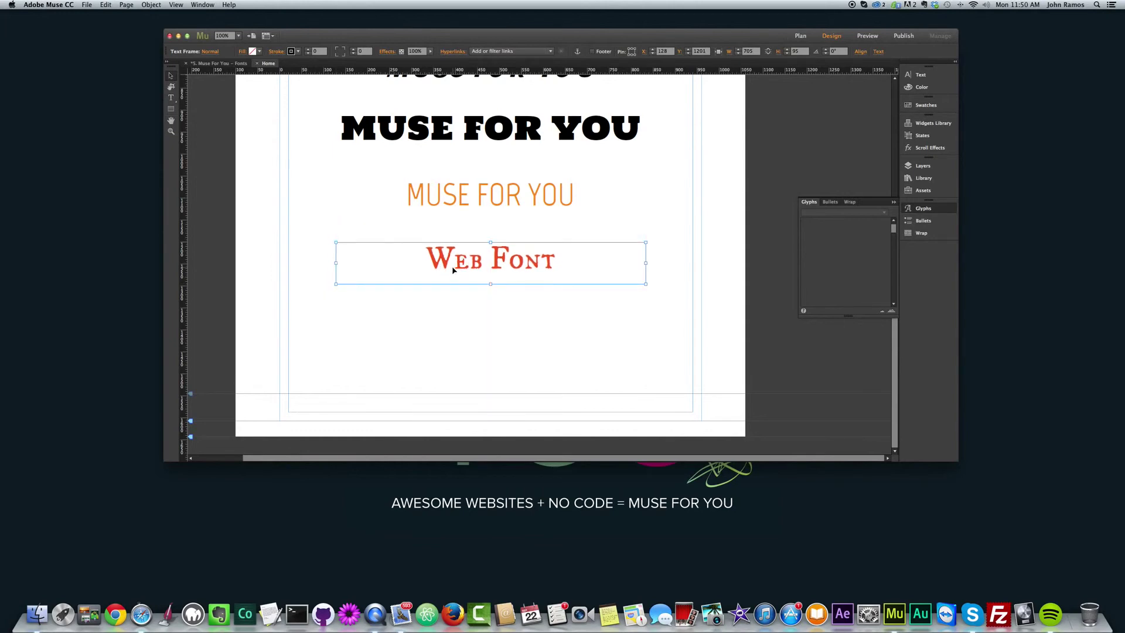